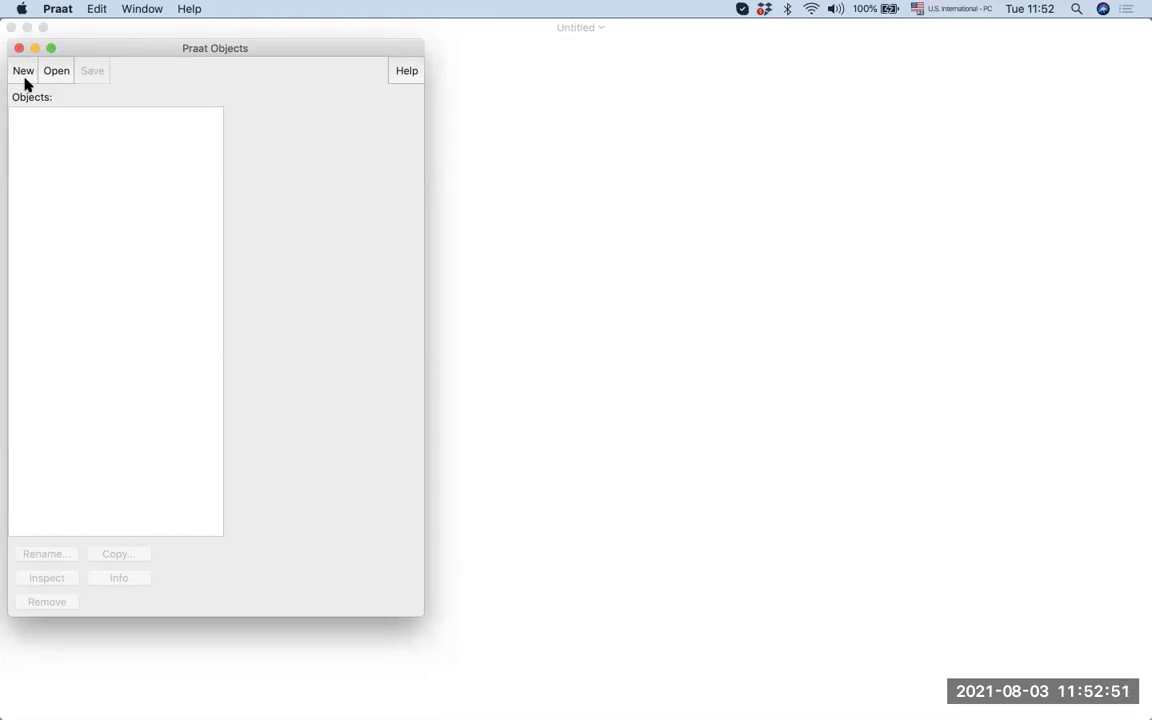
Step: Open the script file browser and widen the name column to show the 0_ToBeAnnotated files
click(58, 10)
click(58, 10)
click(58, 10)
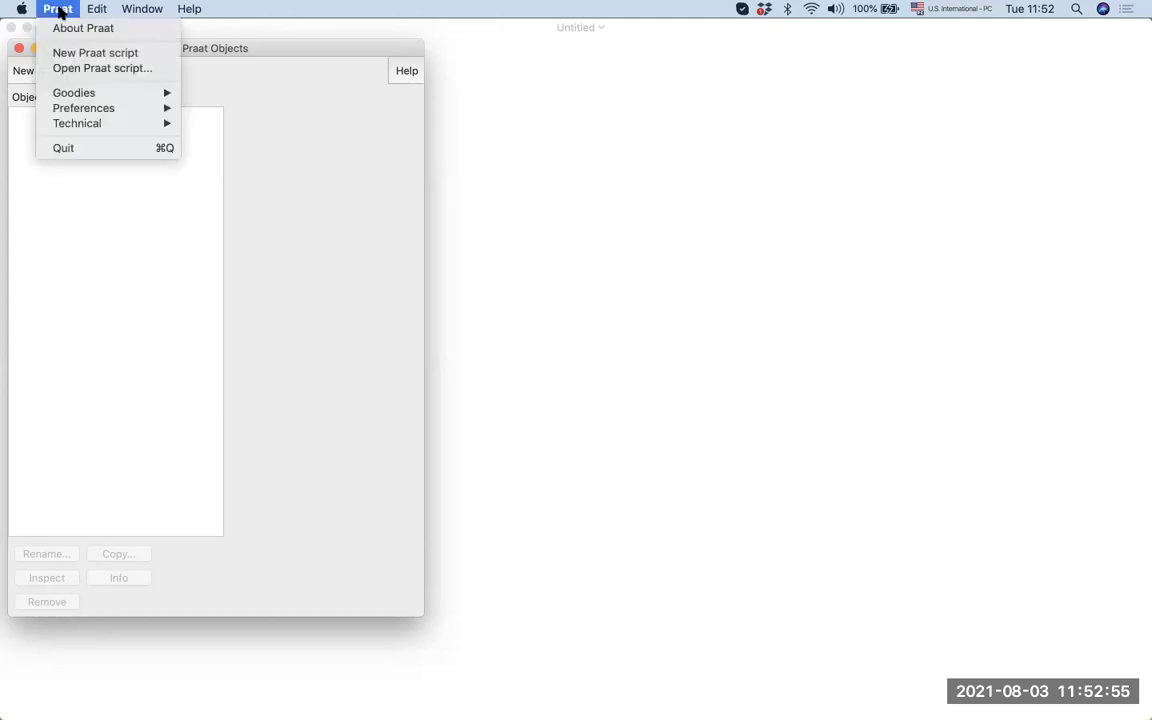
click(163, 72)
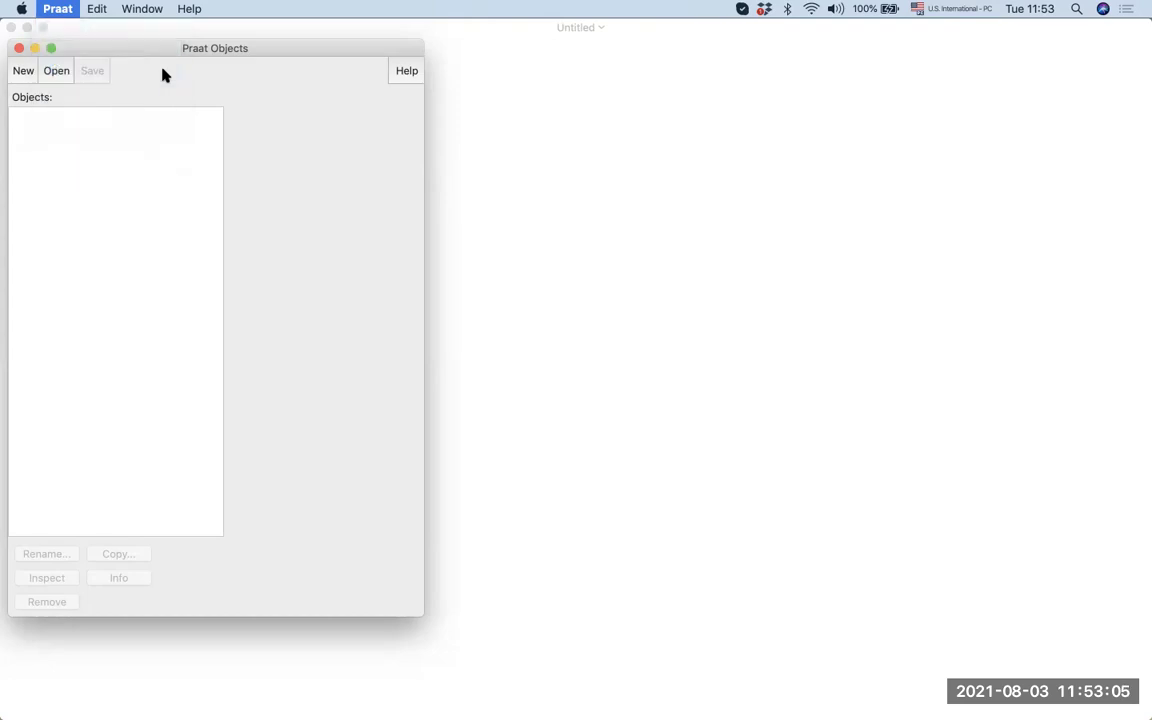
drag(278, 131, 360, 141)
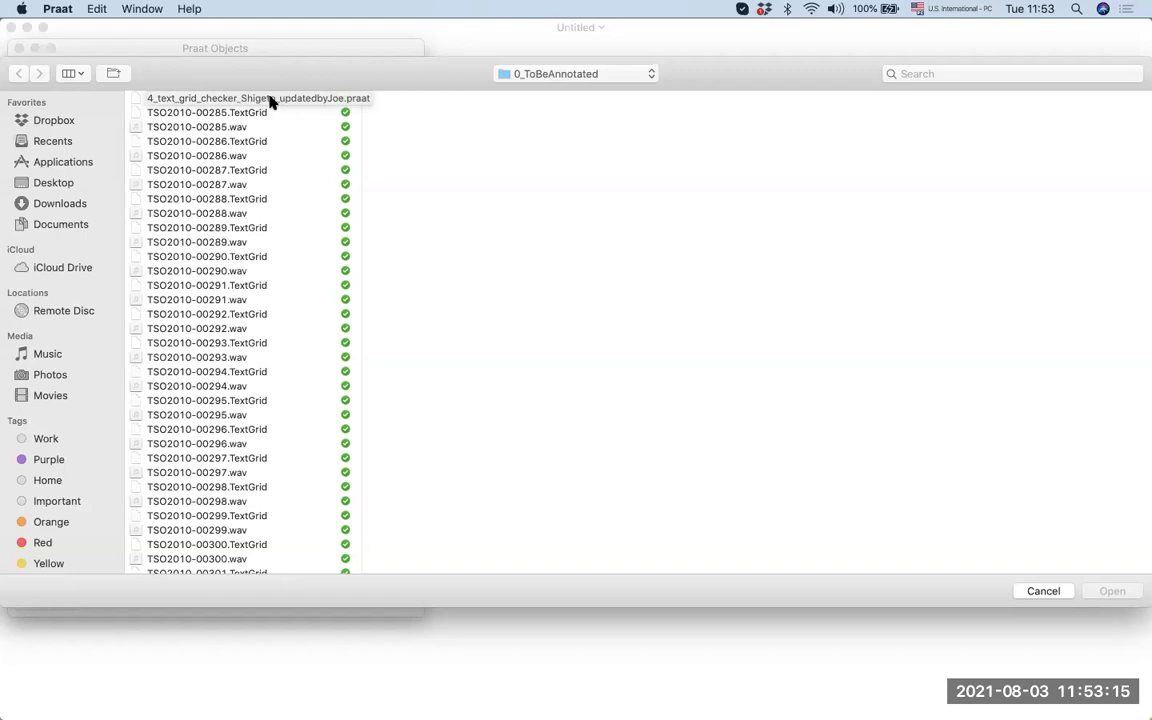
Step: Open 4_text_grid_checker_Shigeto_updatedbyJoe.praat from the file list
click(270, 100)
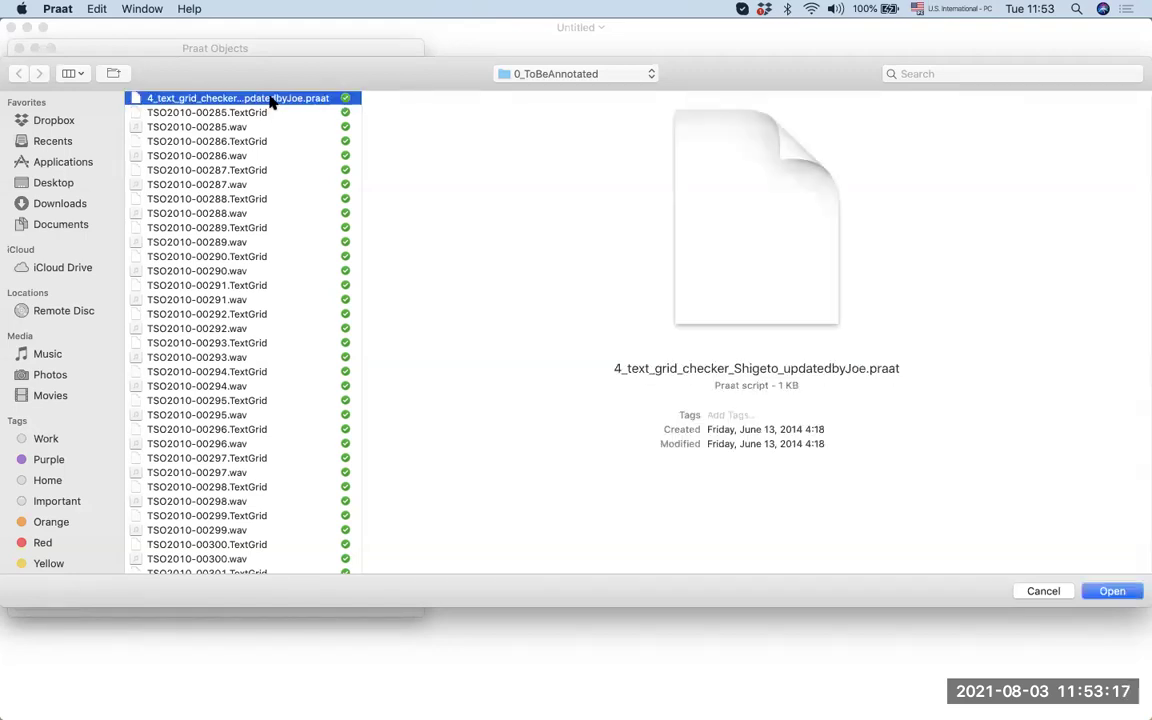
click(1110, 592)
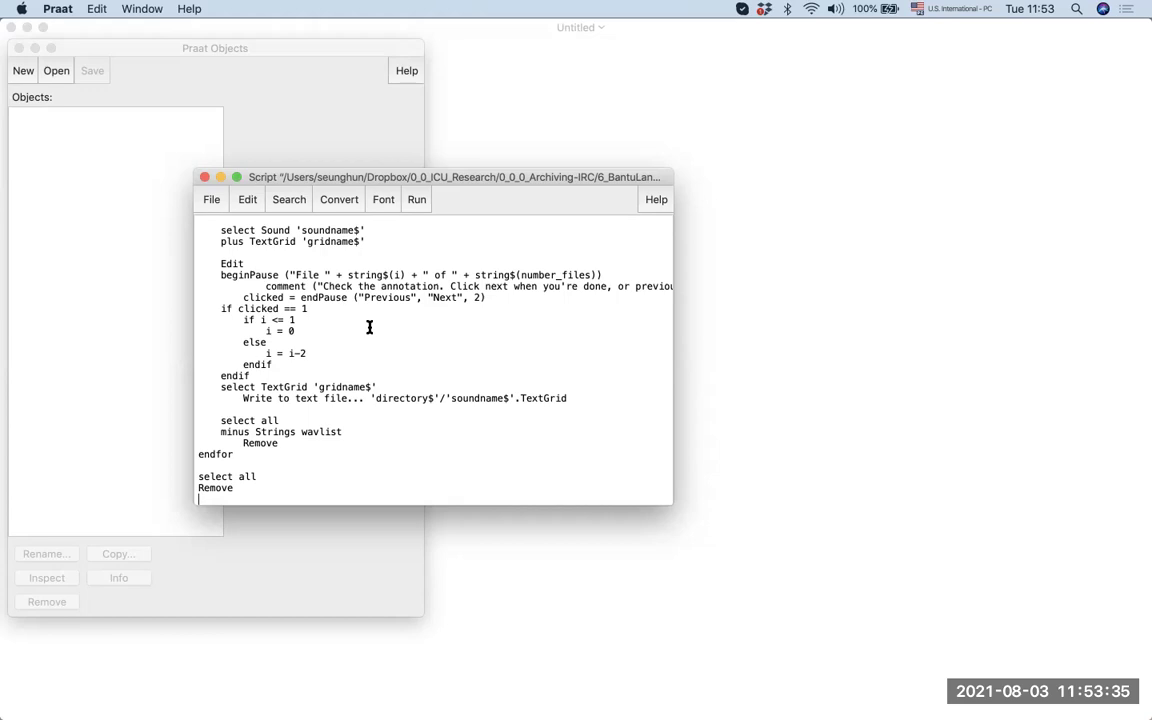
Step: Run the whole checker script and move its Run script form above the editor
click(417, 200)
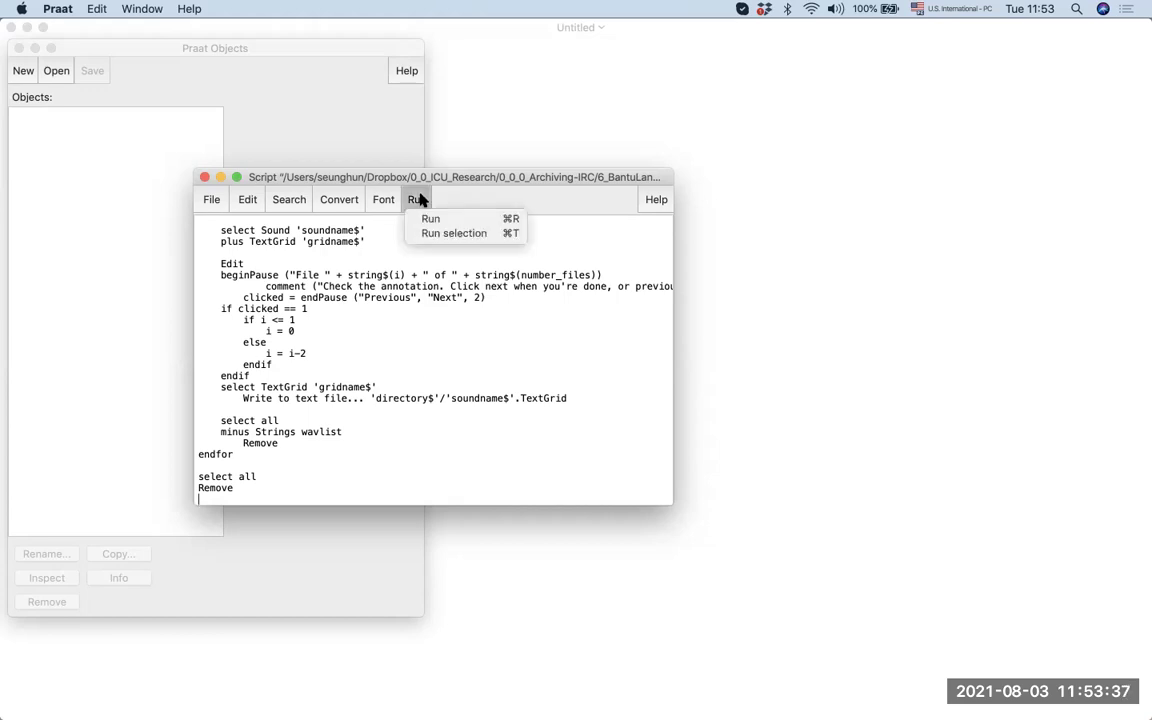
click(465, 220)
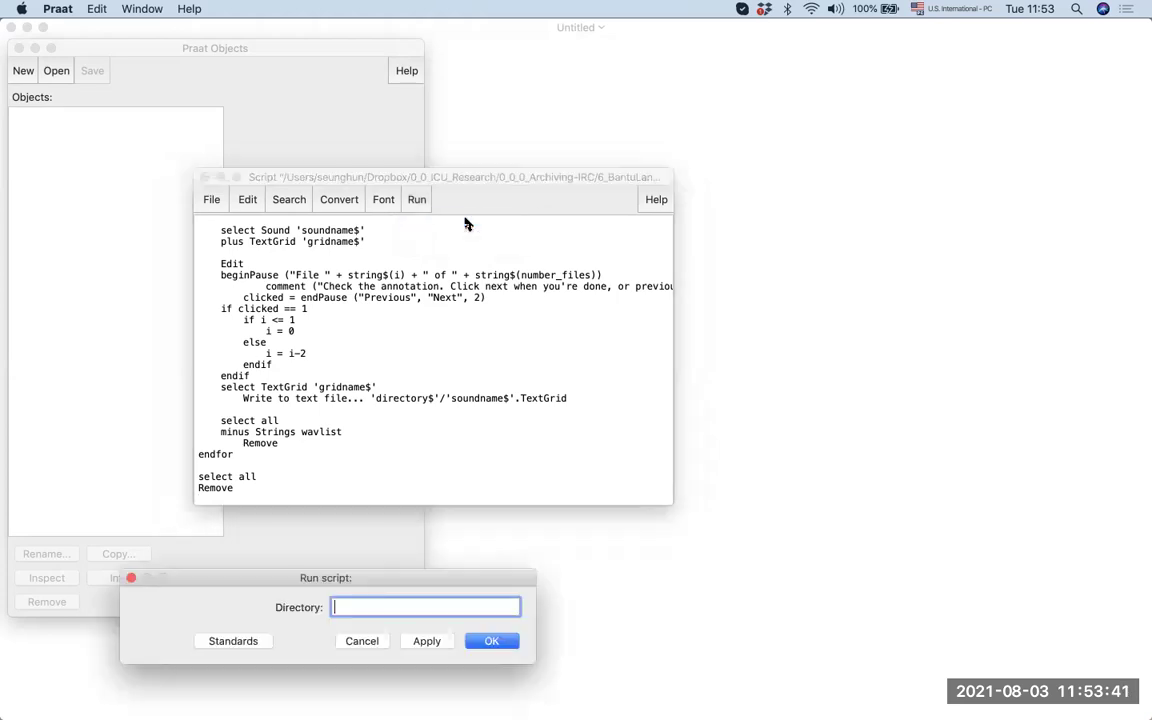
drag(355, 581, 426, 82)
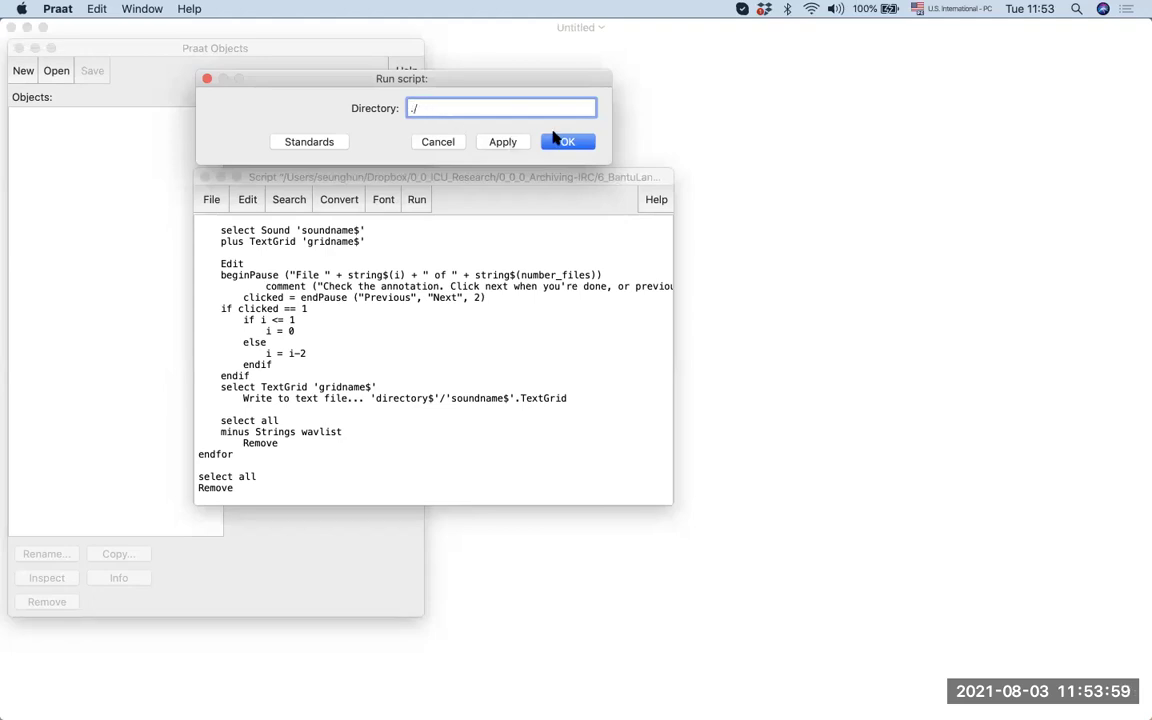
Step: Apply the ./ directory to start checking and move the pause prompt off the annotation
click(503, 142)
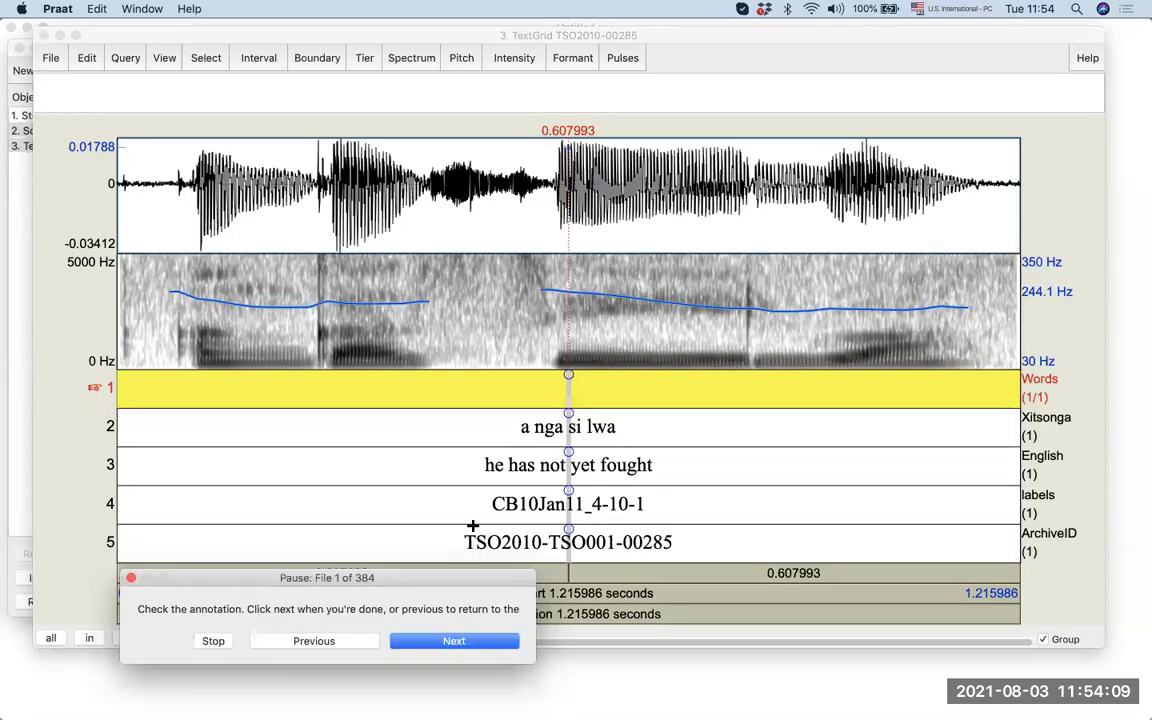
drag(447, 578, 359, 634)
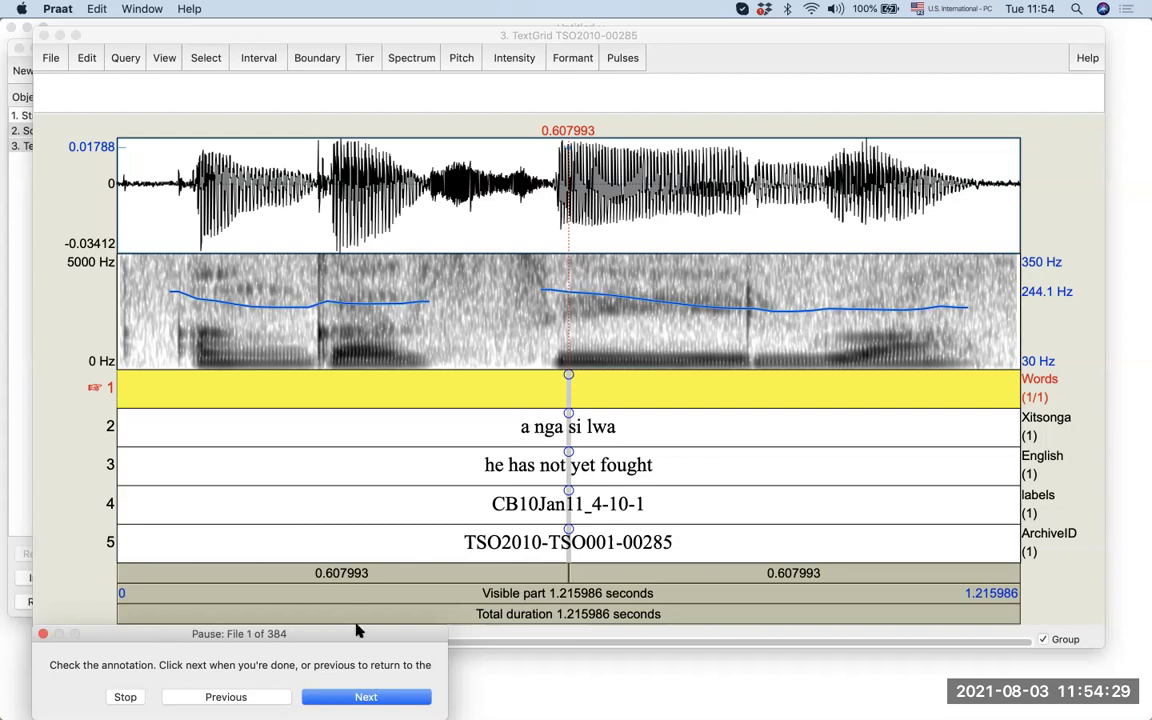
drag(355, 638, 334, 625)
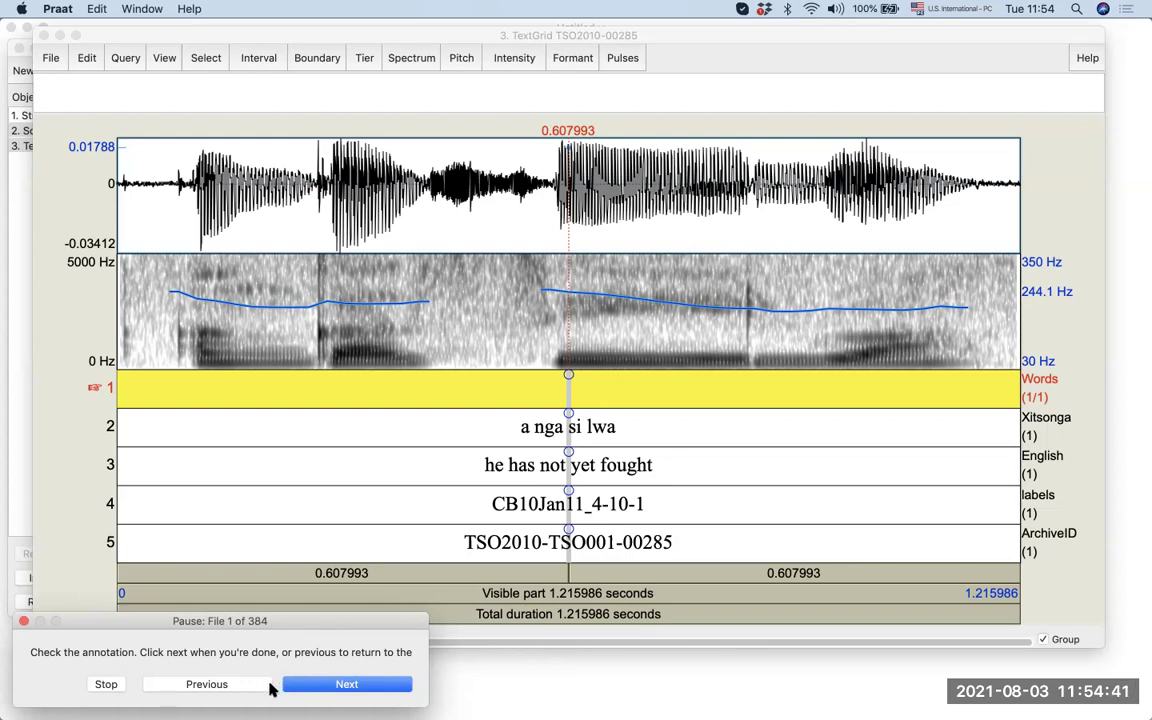
Step: Step forward to files 2 and 3, then back to File 1 of 384
click(328, 685)
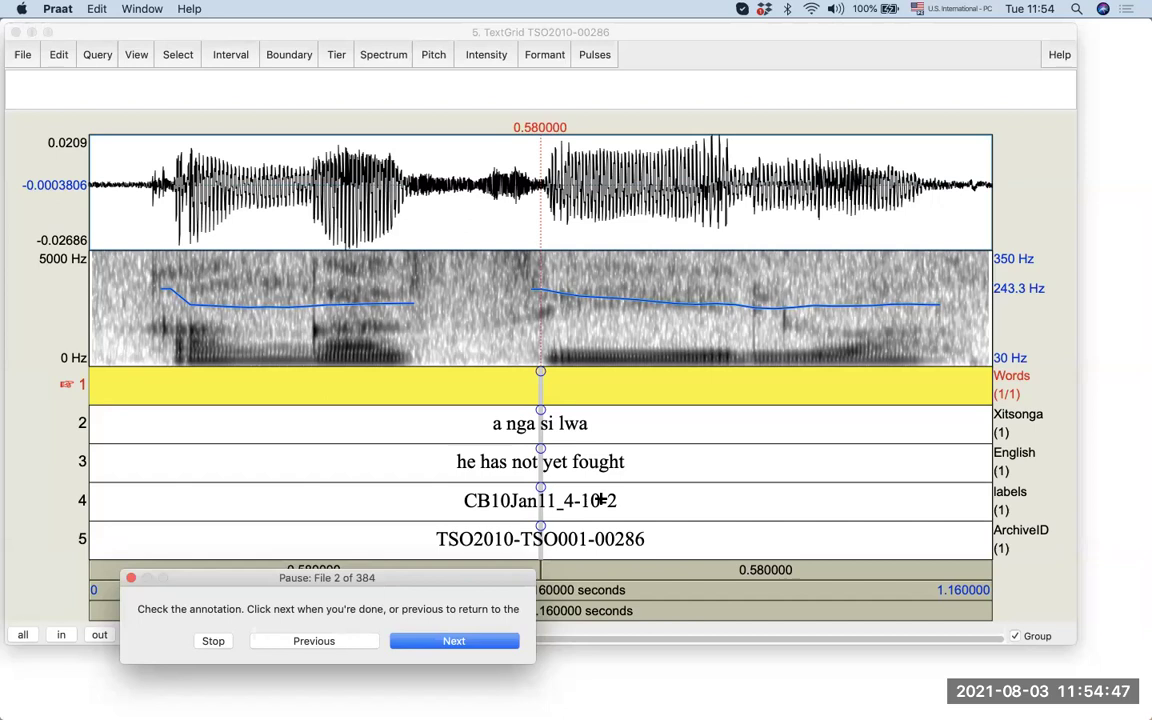
click(465, 646)
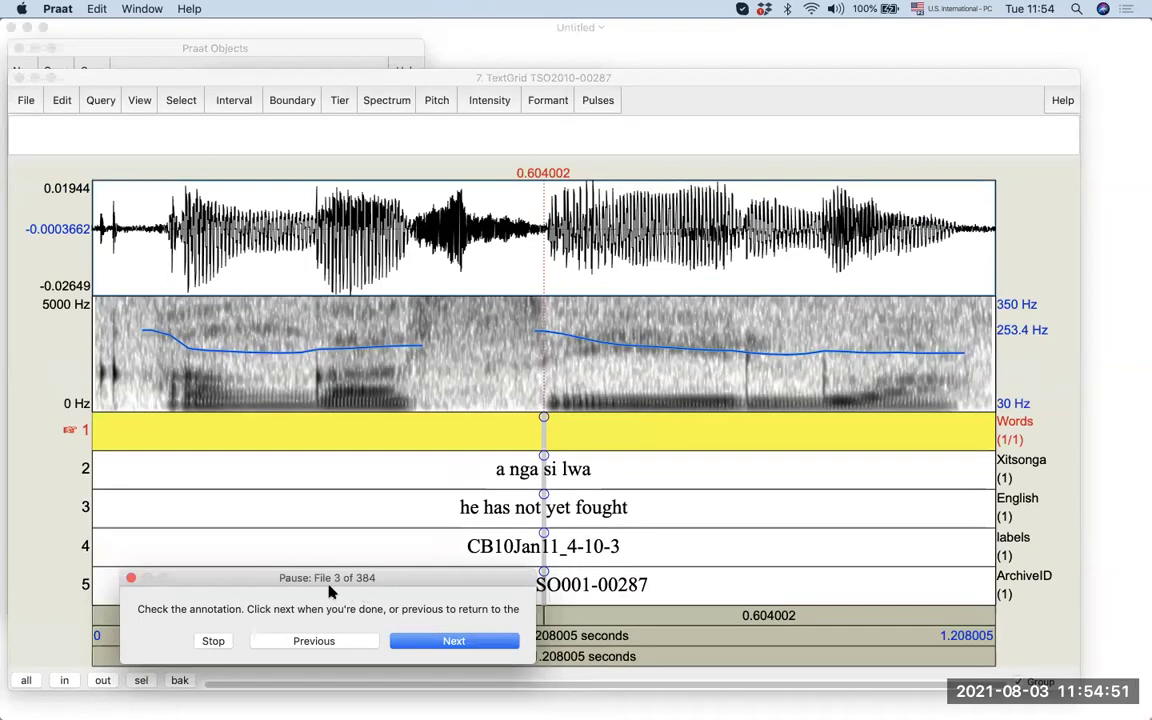
click(334, 642)
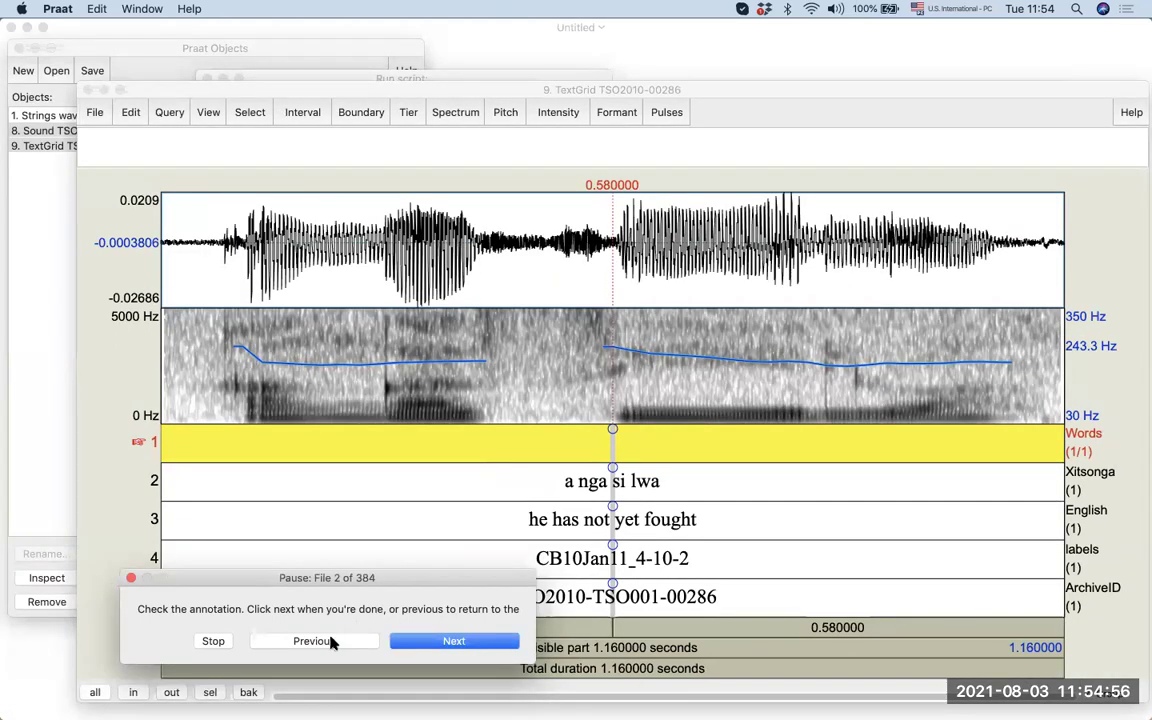
click(334, 642)
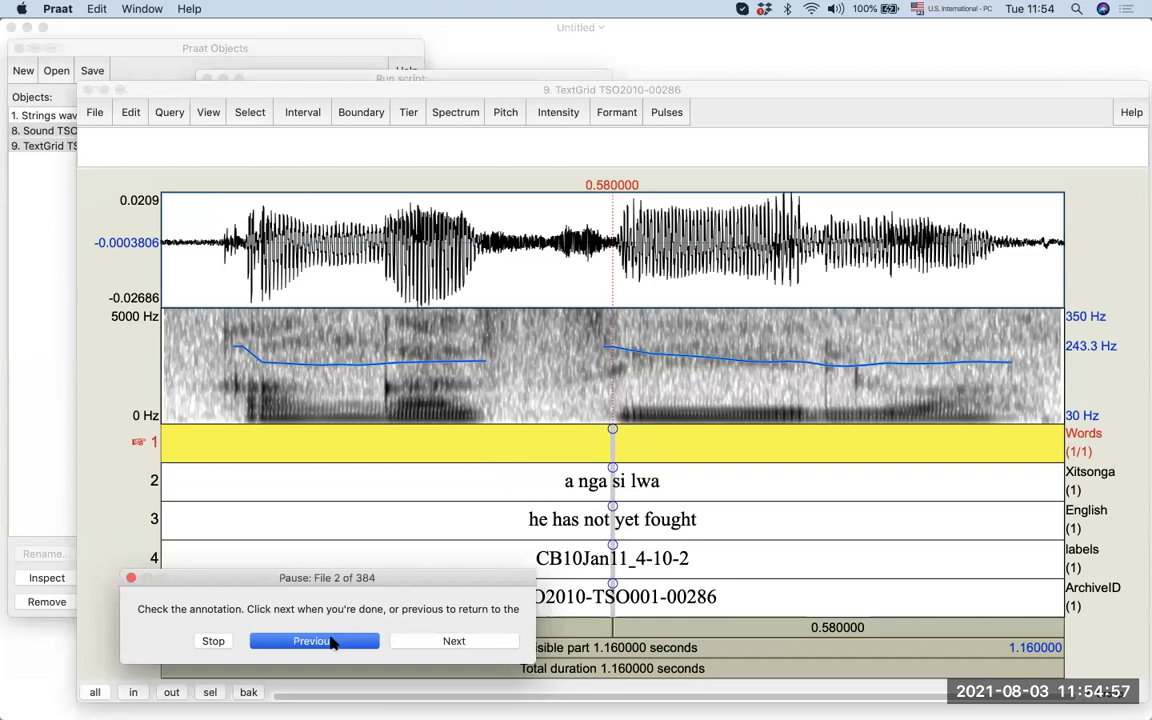
drag(390, 578, 275, 633)
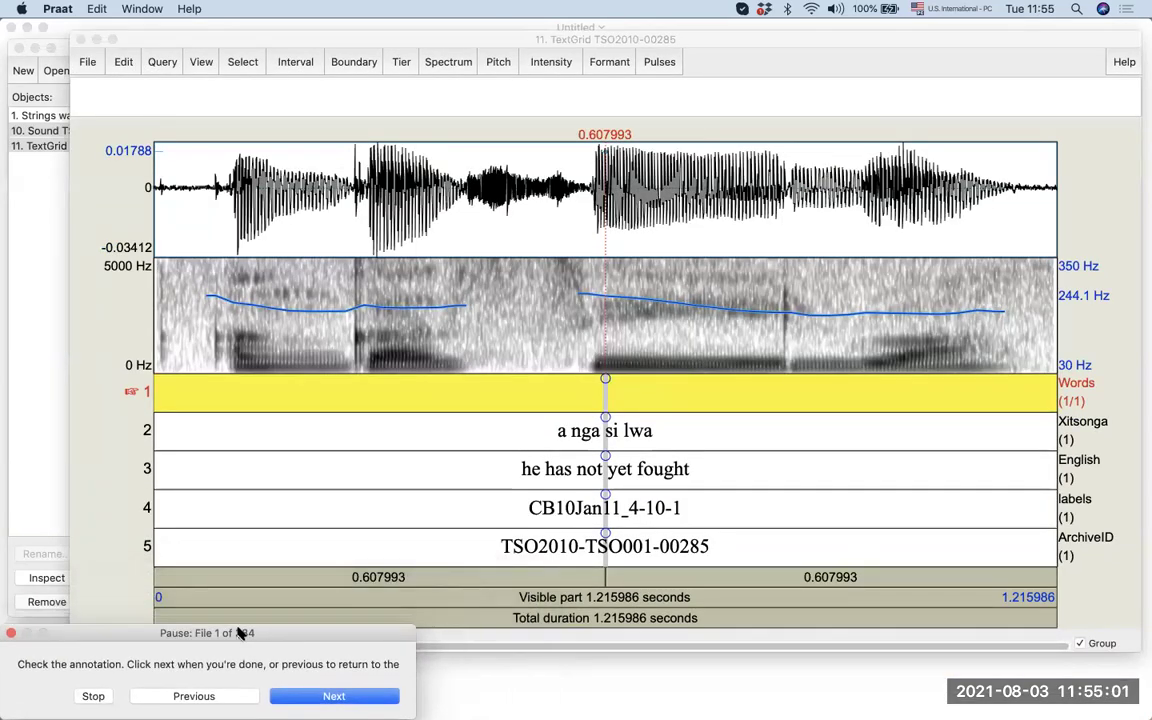
Step: Play the 'a nga si lwa' utterance repeatedly, then set the tier-1 cursor at 0.156293 s
click(393, 447)
click(424, 430)
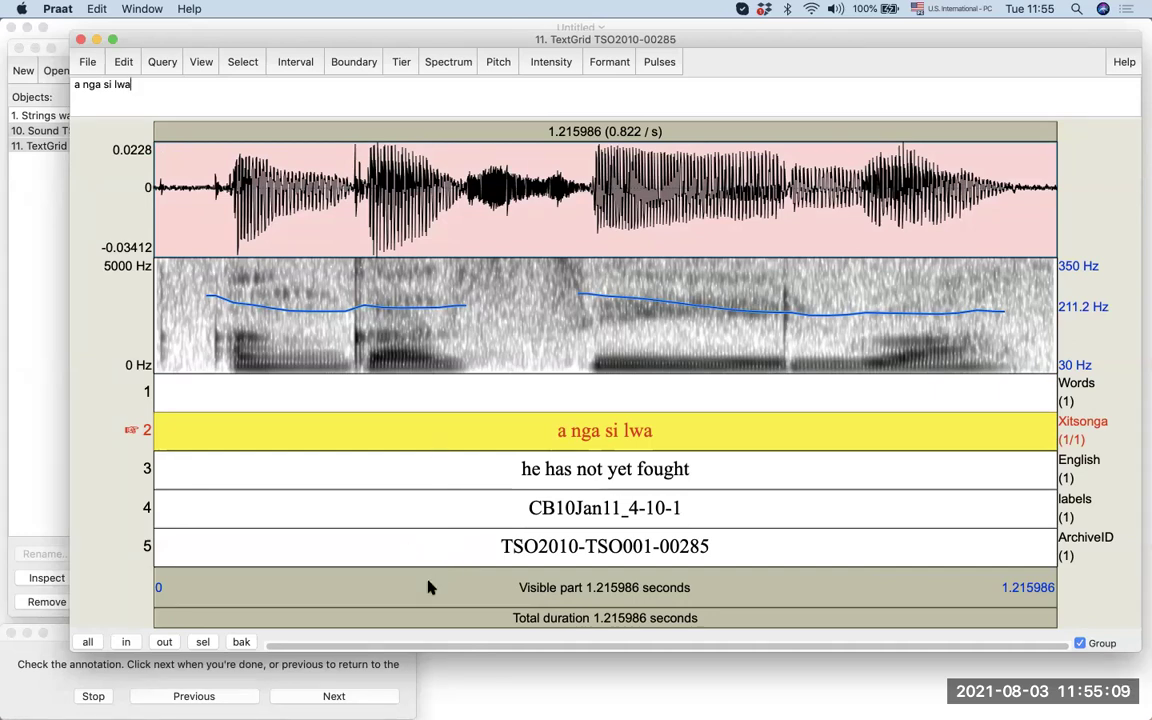
click(509, 588)
click(509, 588)
click(509, 588)
click(312, 587)
click(269, 341)
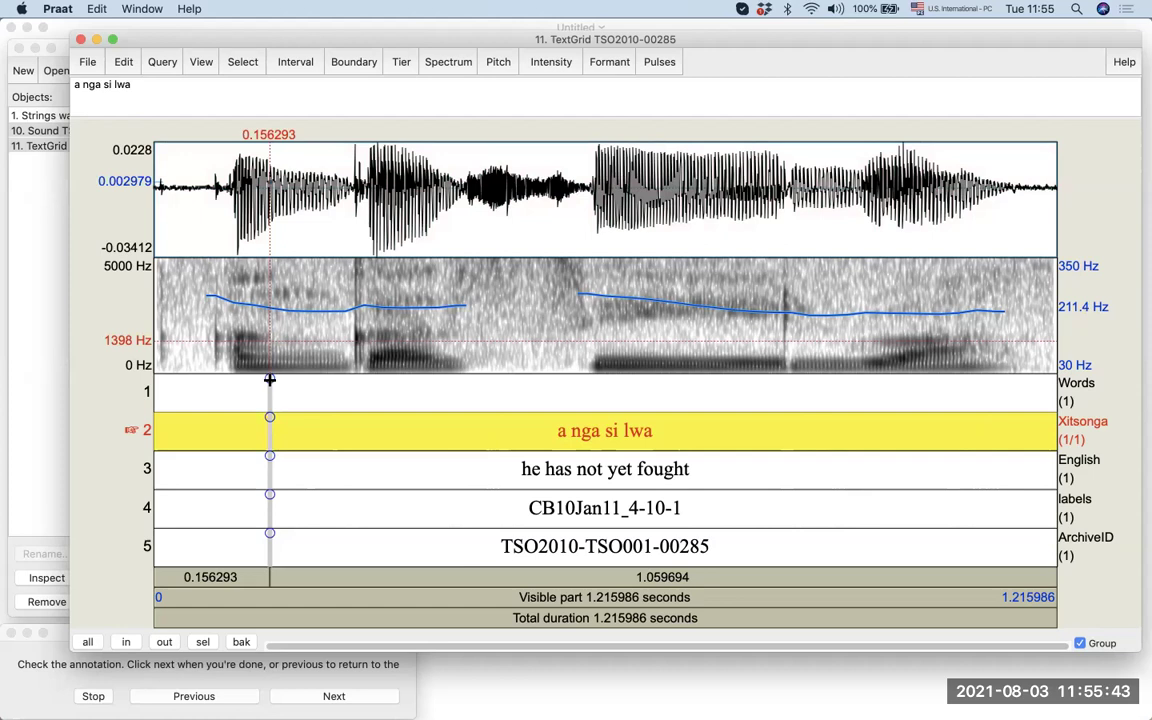
click(269, 334)
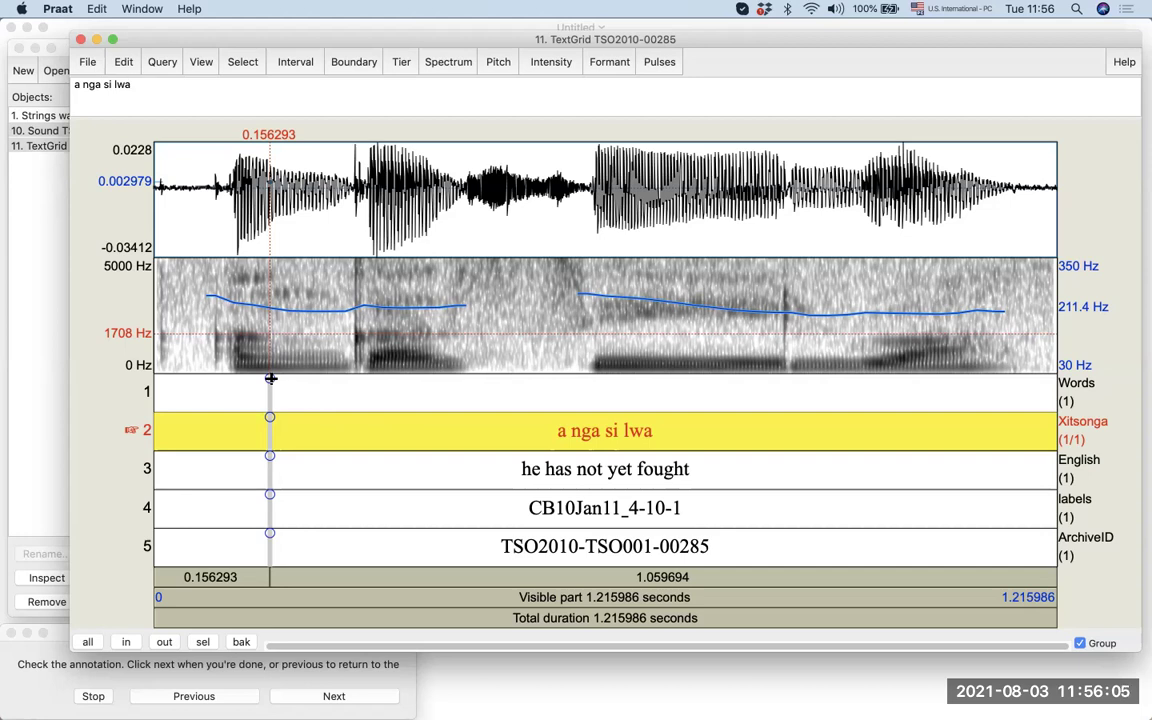
Step: Add tier-1 boundaries around the first word, moving the left one to 0.097071 s
click(271, 382)
click(242, 384)
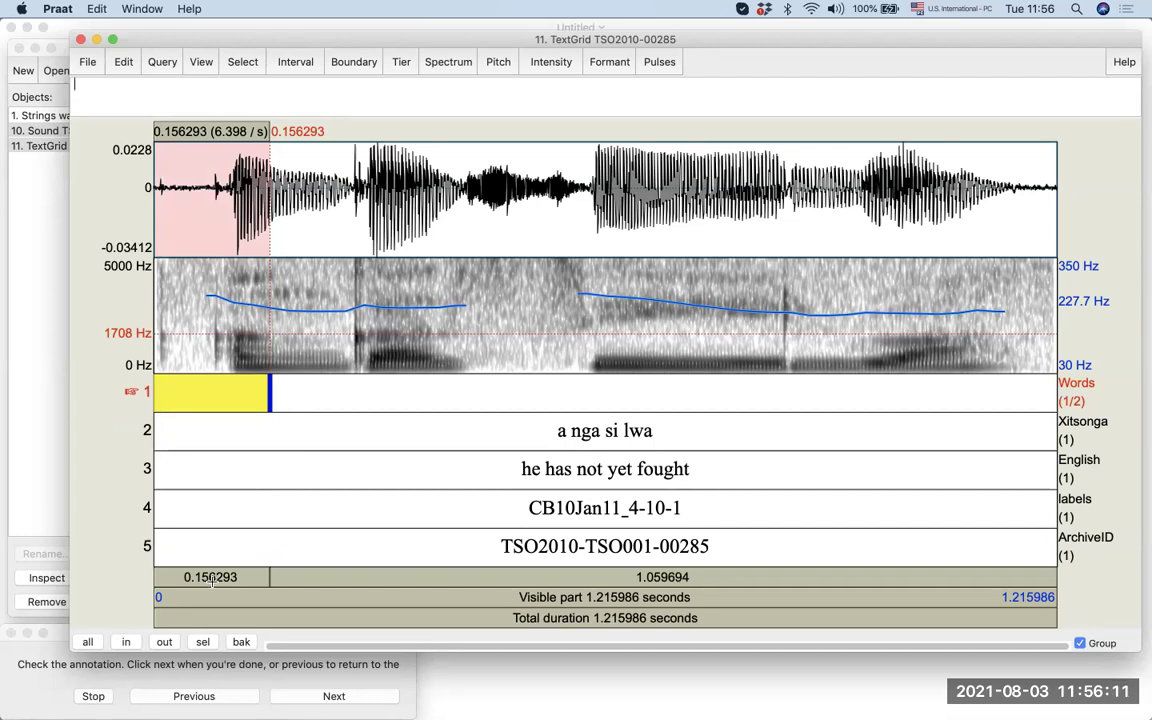
click(228, 364)
click(229, 379)
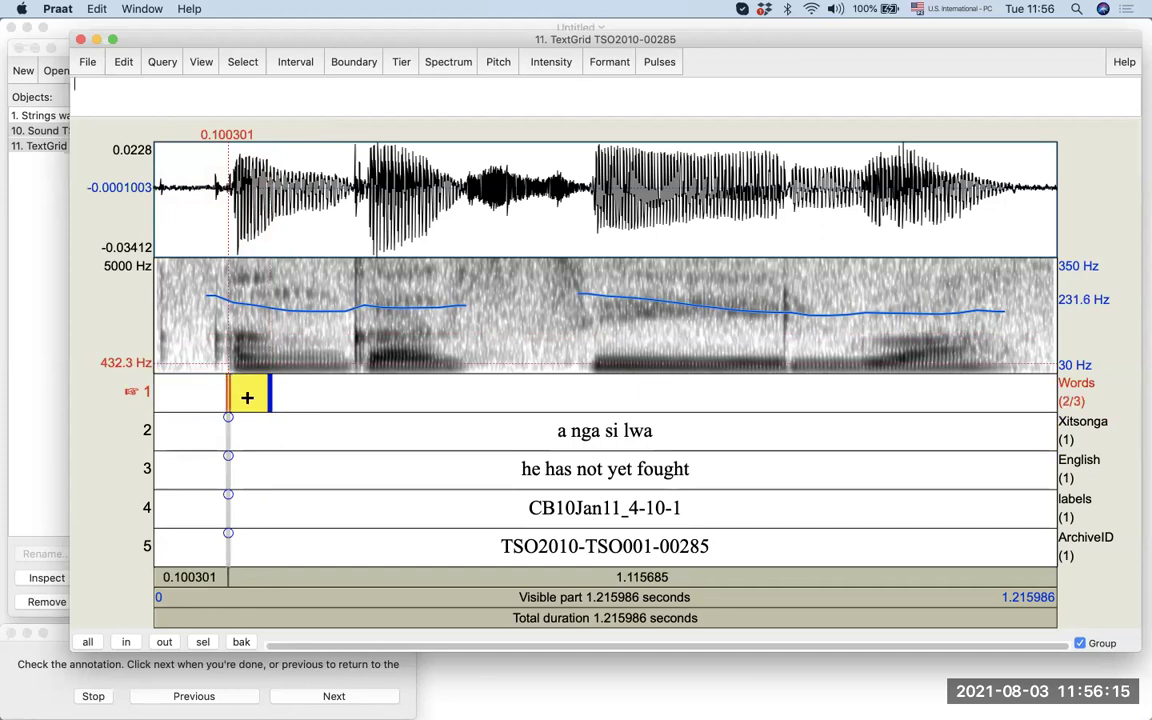
click(247, 397)
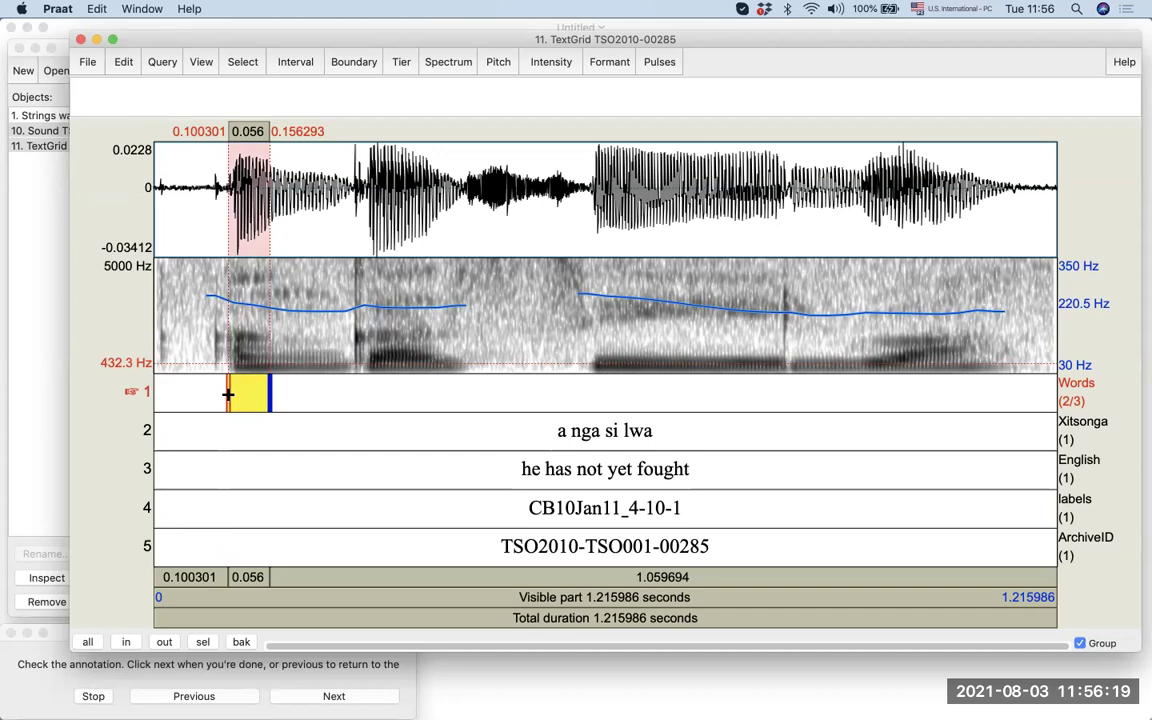
drag(228, 394, 225, 394)
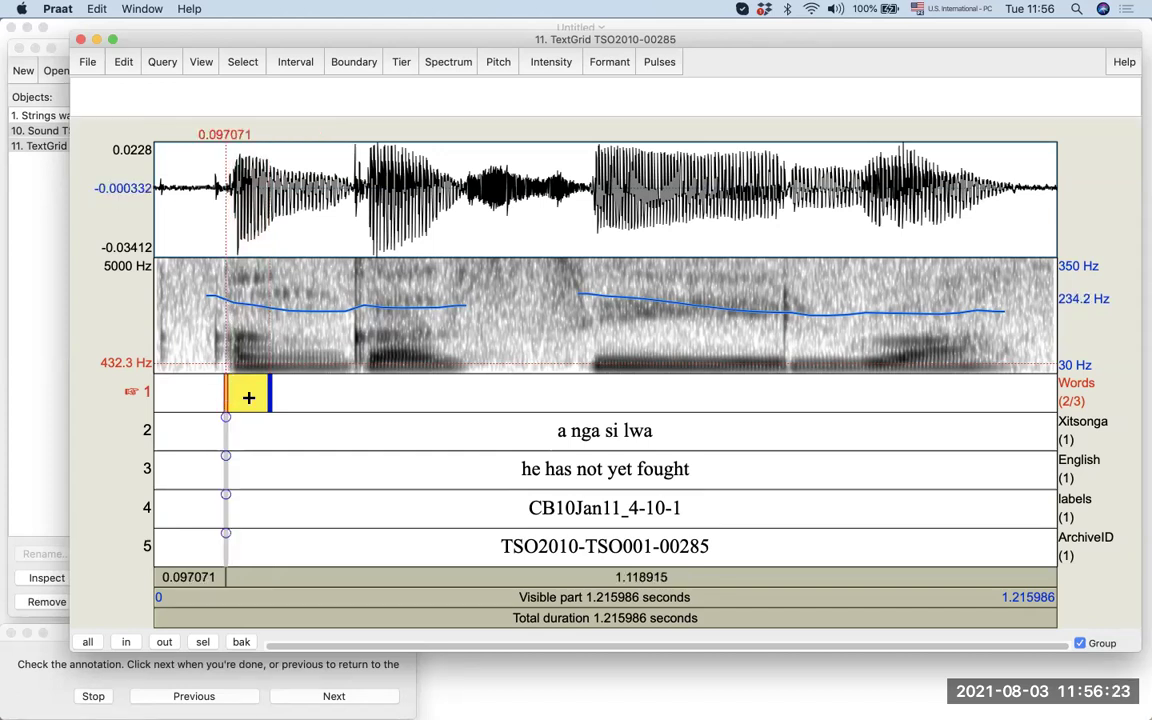
click(252, 395)
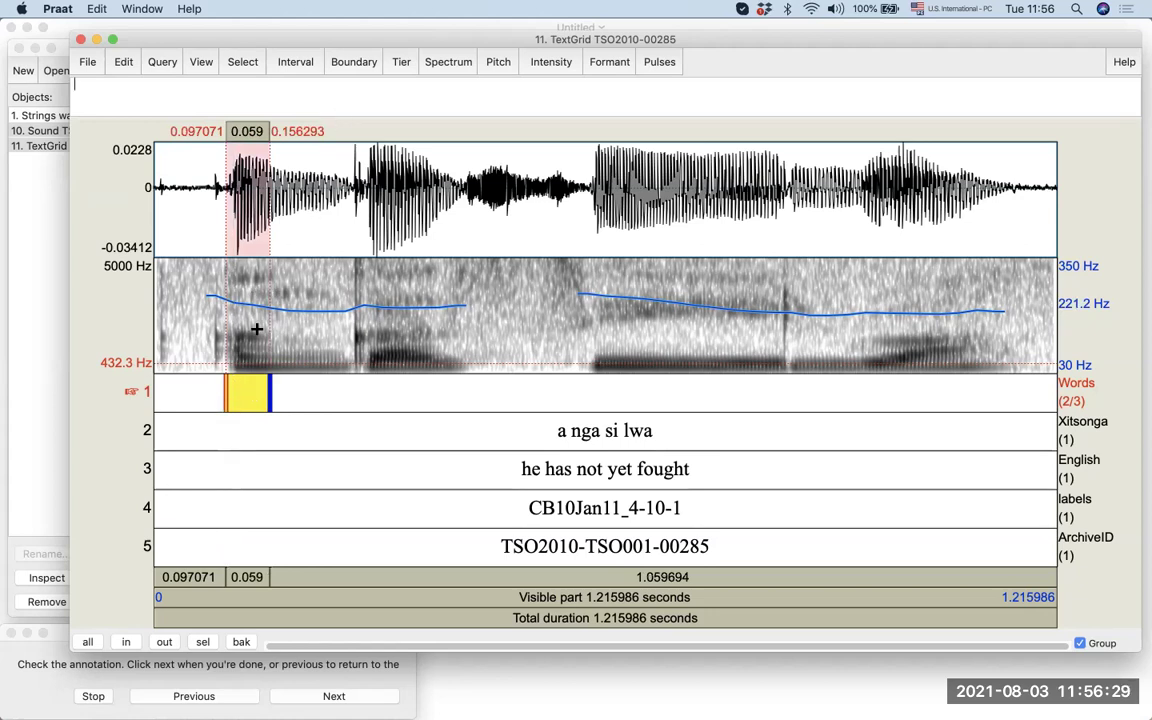
Step: Snap the first word's boundaries to the nearest zero crossing, ending at 0.156129 s
click(354, 62)
click(354, 62)
click(354, 62)
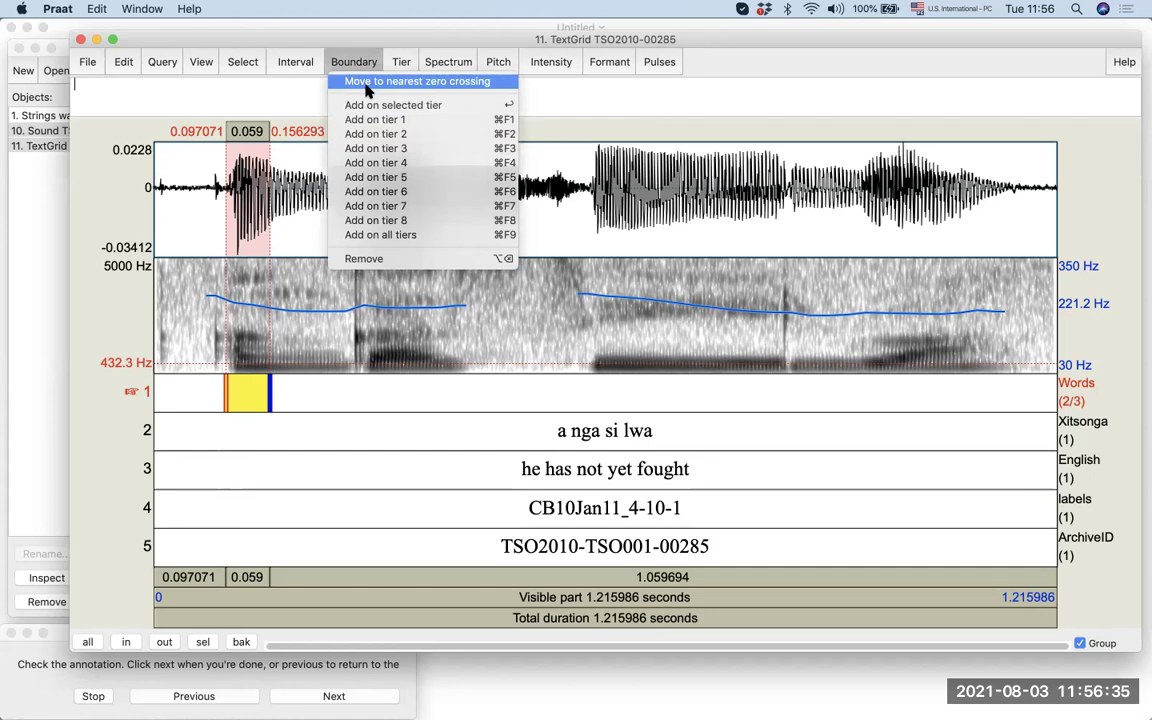
click(366, 84)
click(255, 399)
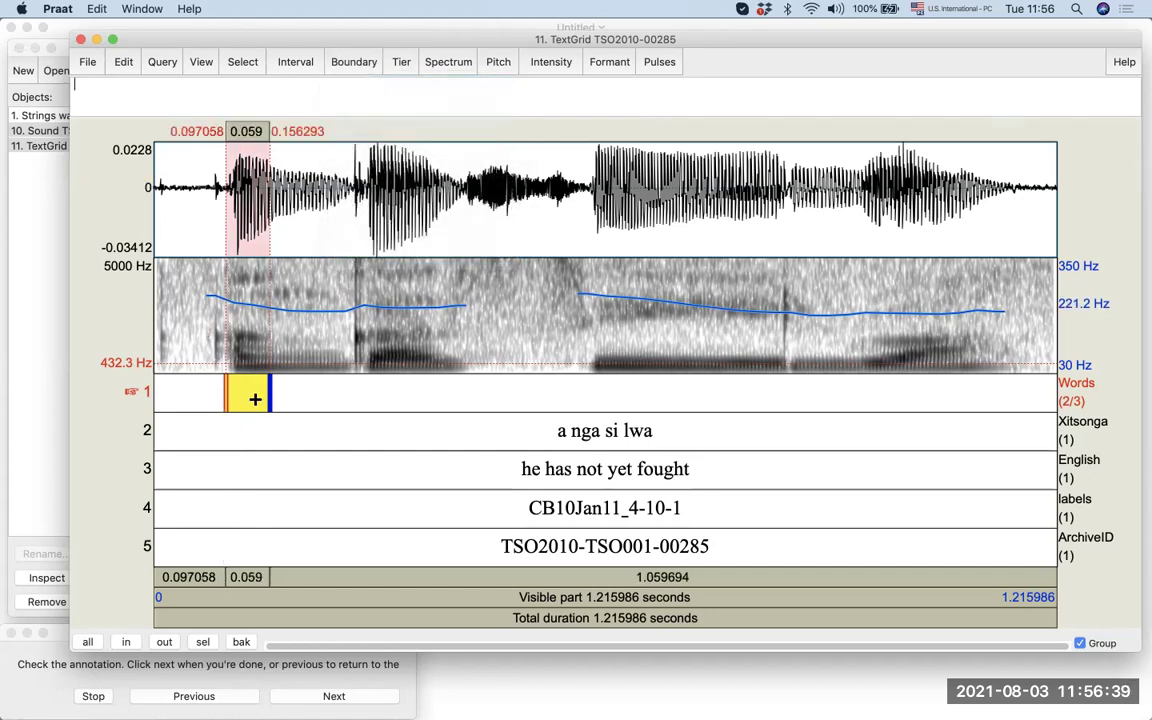
click(271, 394)
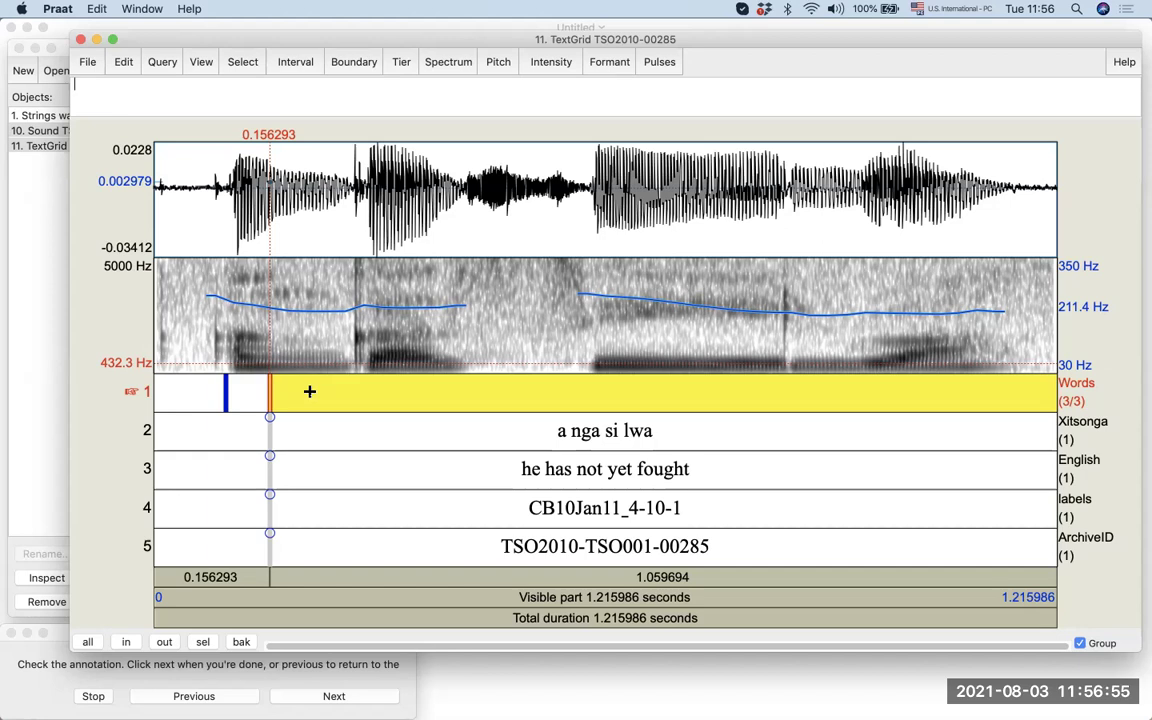
click(353, 64)
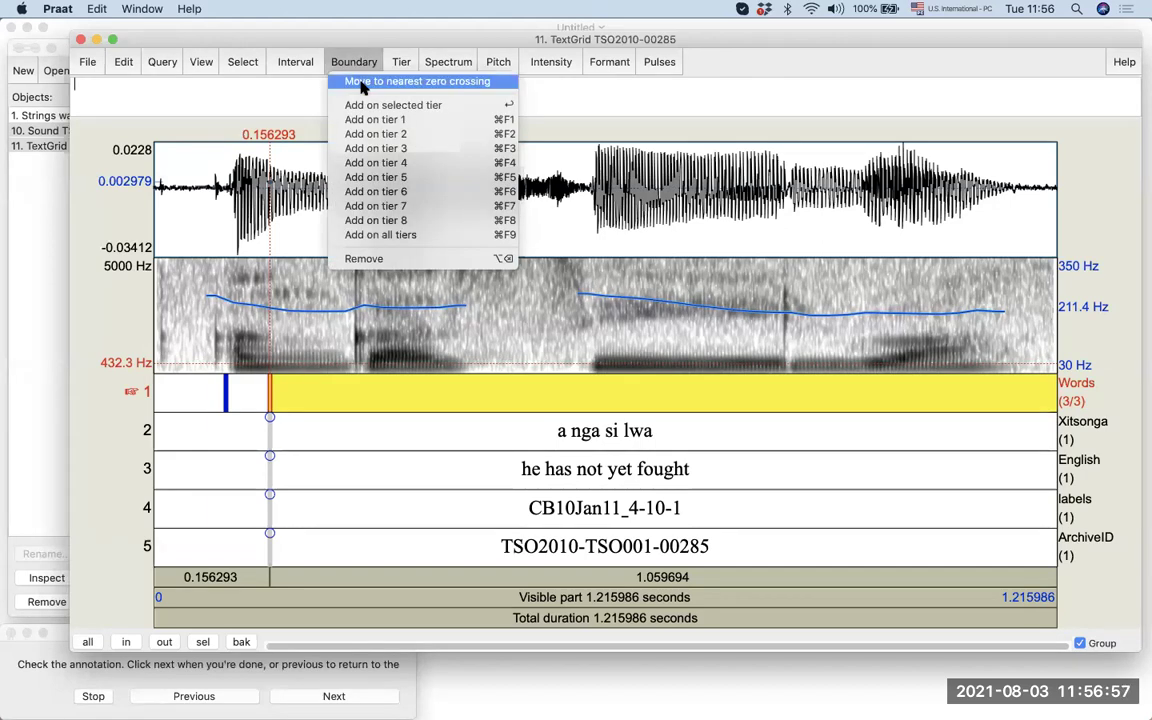
click(360, 83)
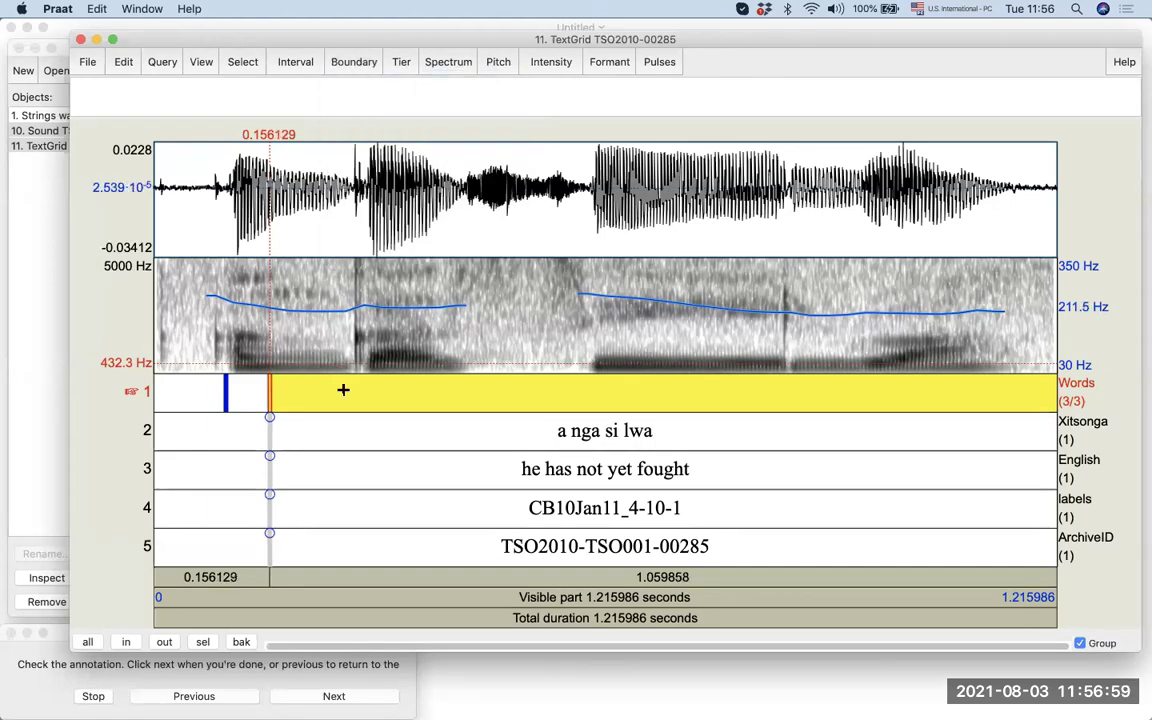
Step: Label the first word interval 'a' and play the remaining interval
click(306, 398)
click(248, 398)
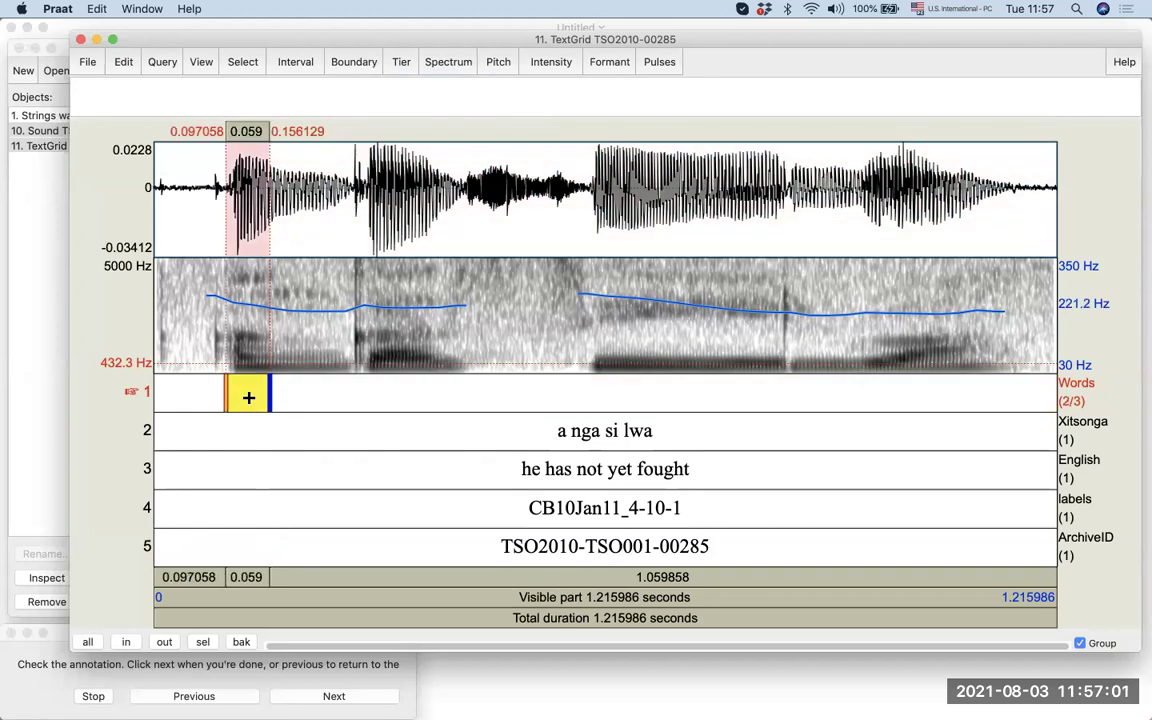
text(a)
click(330, 398)
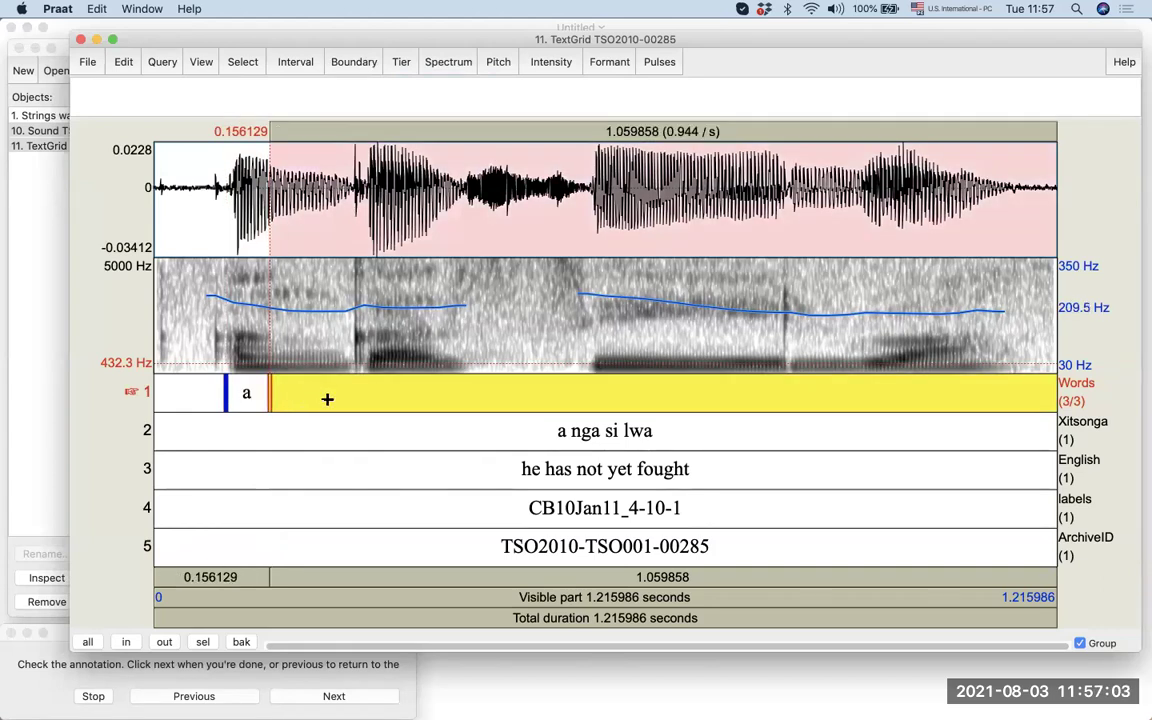
key(Tab)
Step: Add a tier-1 boundary at 0.378105 s and label the 0.156129–0.378105 s interval 'nga'
click(432, 352)
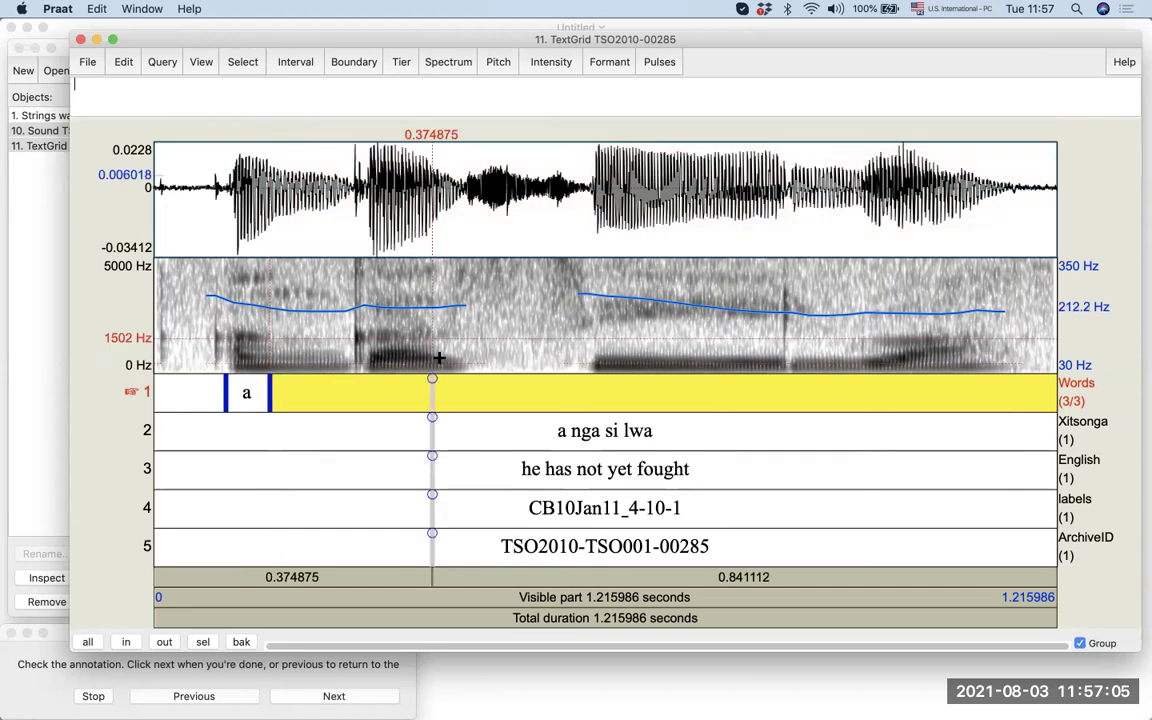
click(413, 384)
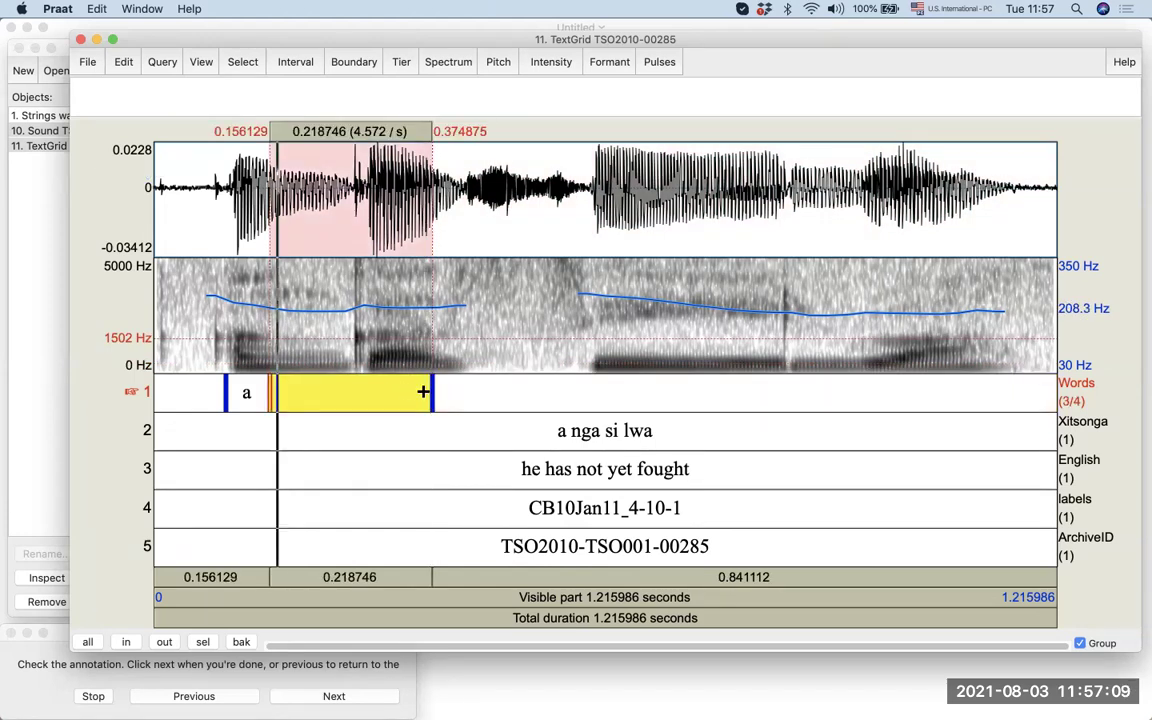
drag(432, 391, 461, 395)
click(411, 392)
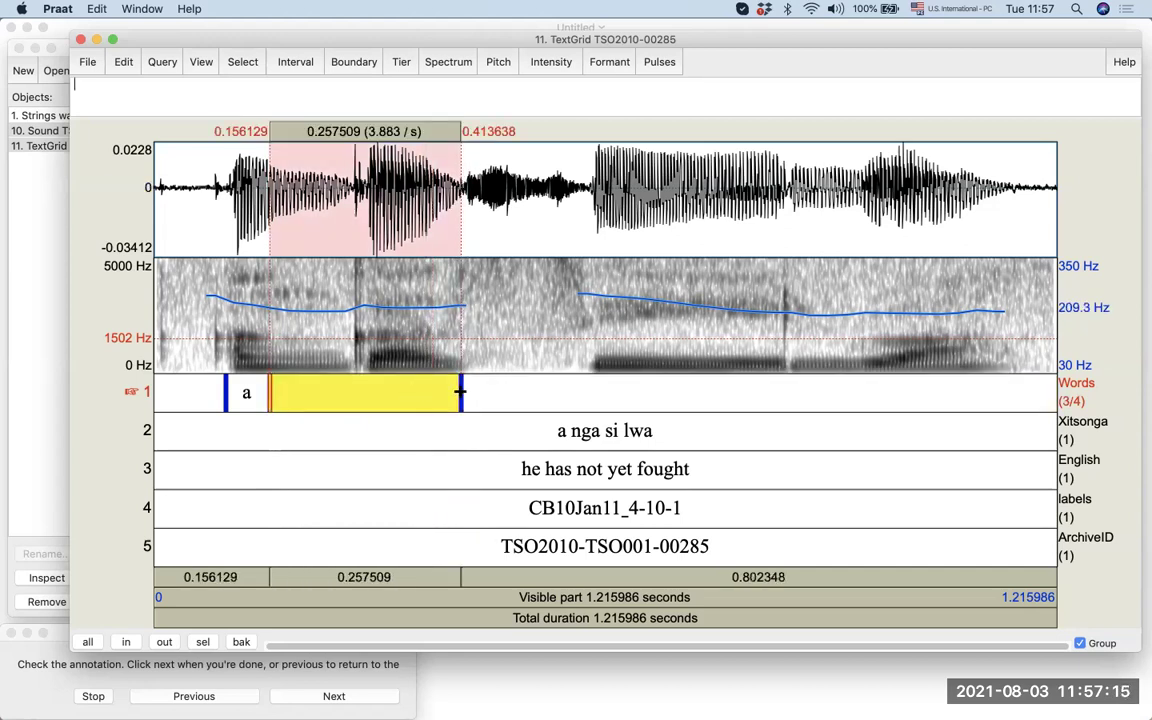
drag(459, 393, 458, 390)
click(438, 390)
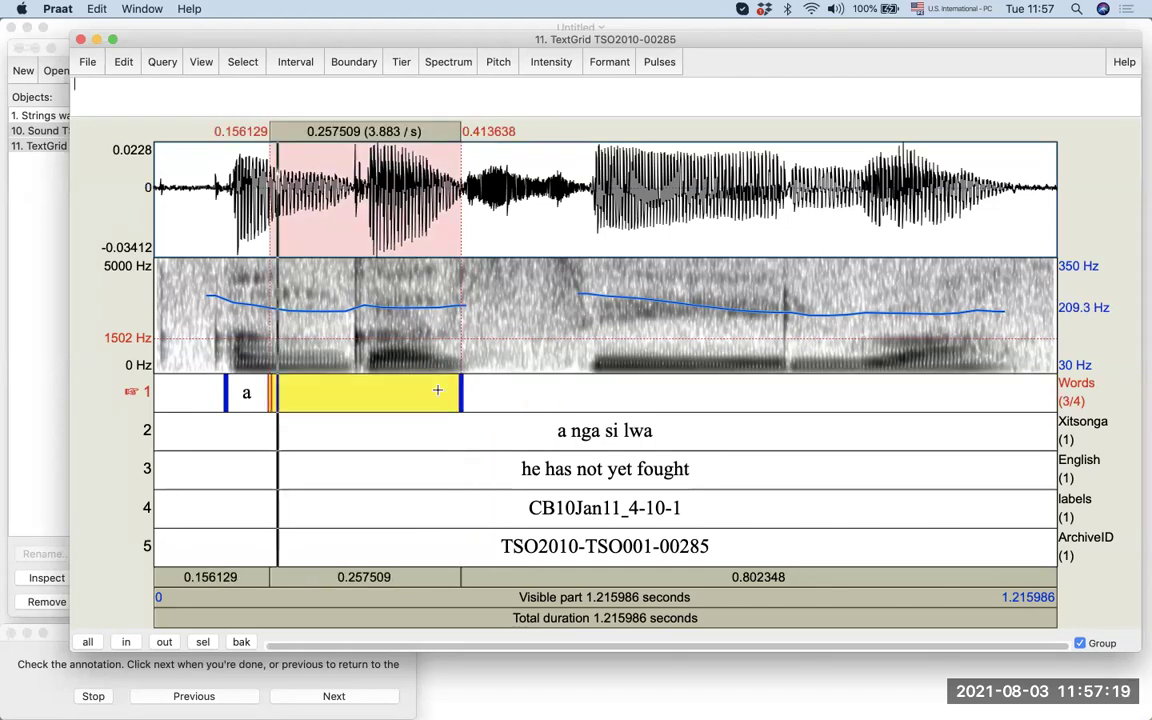
text(nga)
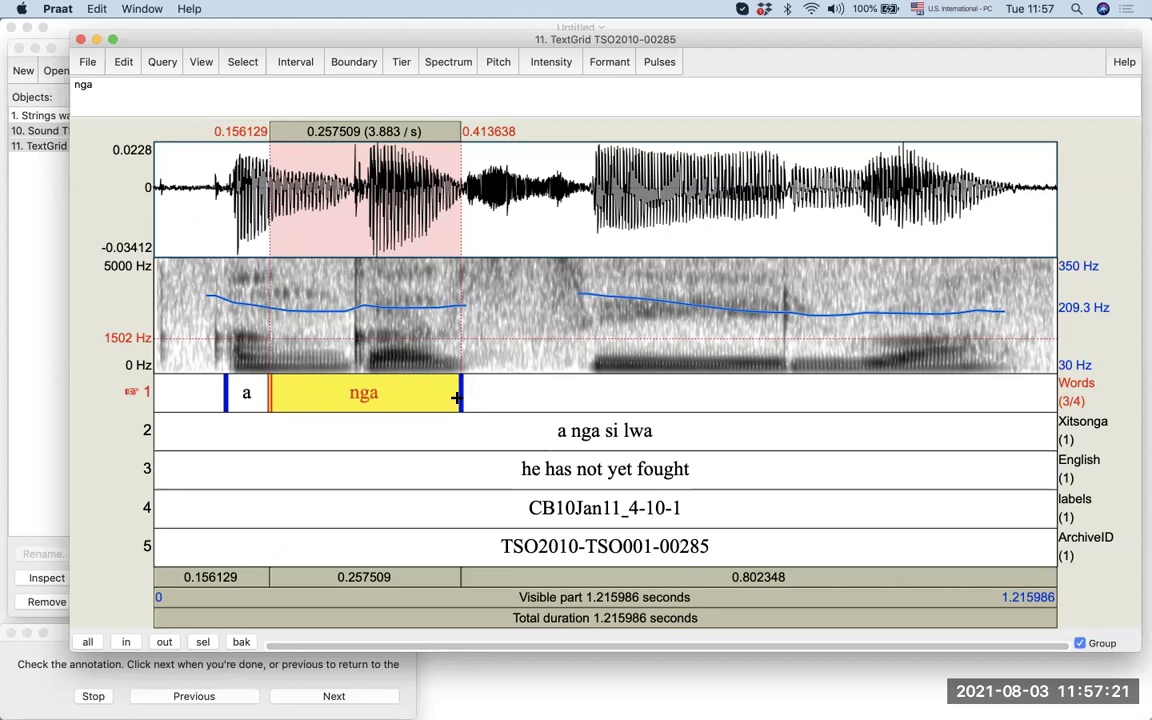
mouse_move(455, 399)
mouse_down()
mouse_move(390, 394)
mouse_move(434, 394)
mouse_up()
click(410, 394)
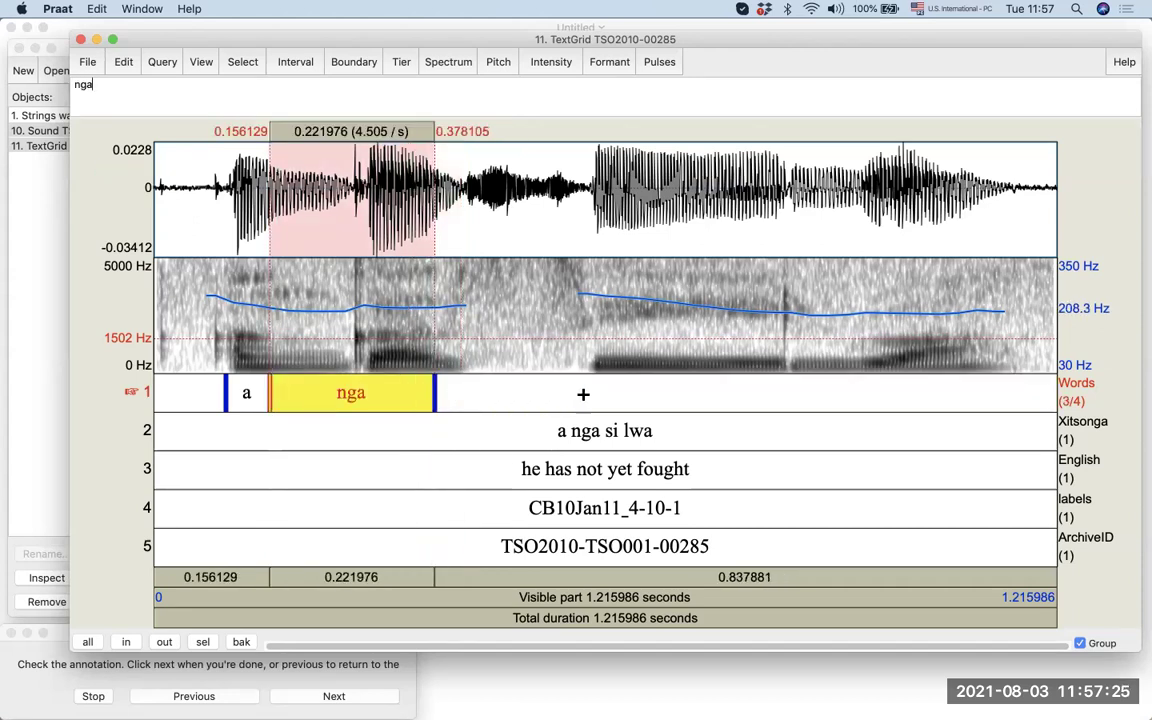
click(590, 393)
Step: Add a tier-1 boundary at 0.844145 s and label the third word 'si'
key(Tab)
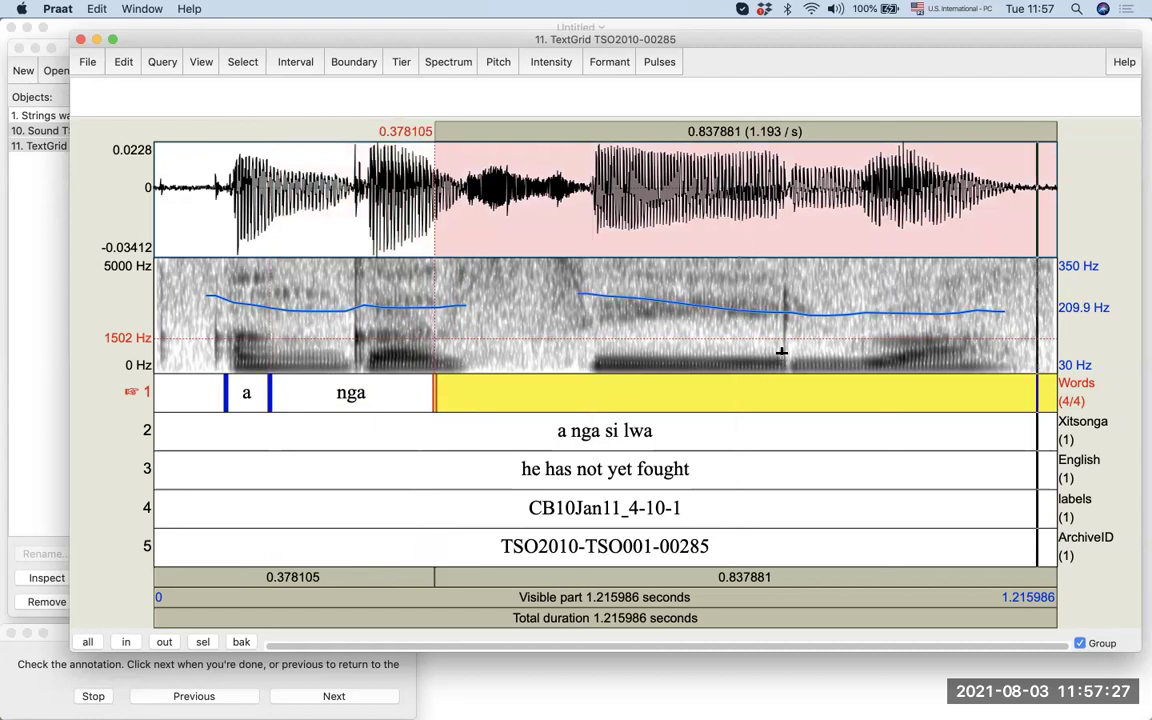
click(781, 352)
click(780, 352)
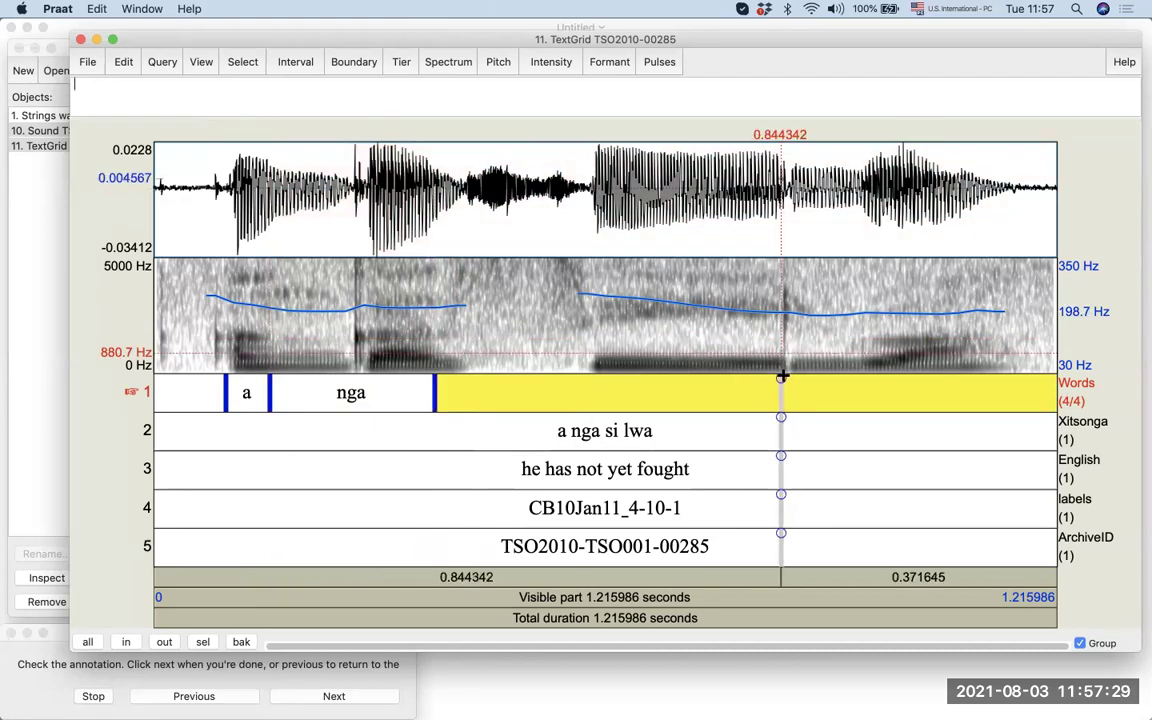
click(781, 380)
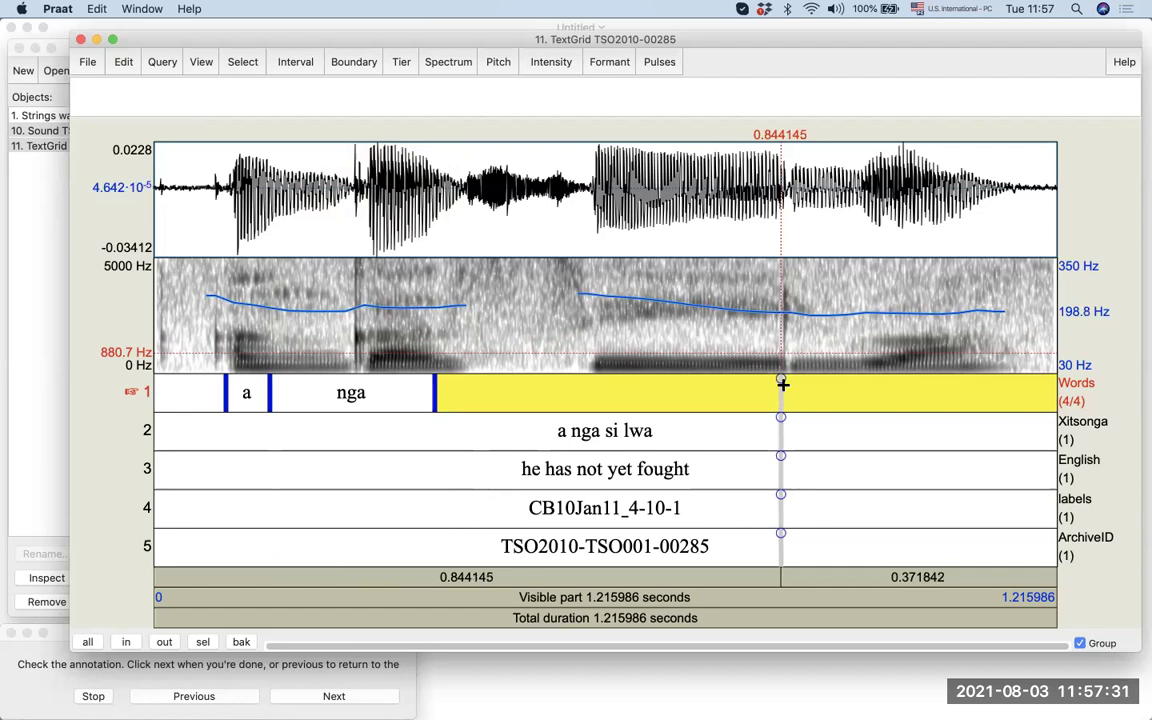
click(781, 380)
click(736, 387)
key(Tab)
text(si)
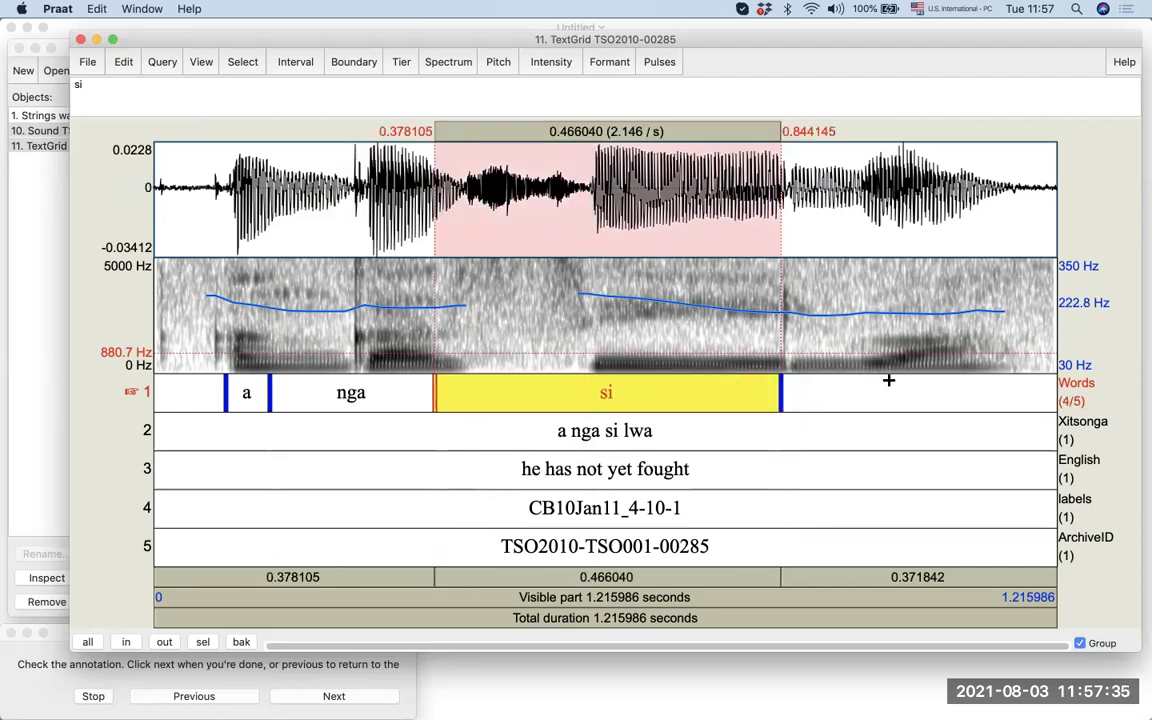
Step: Add a boundary at 1.152295 s, label the last word 'lwa', and play the sentence
click(887, 380)
click(1005, 190)
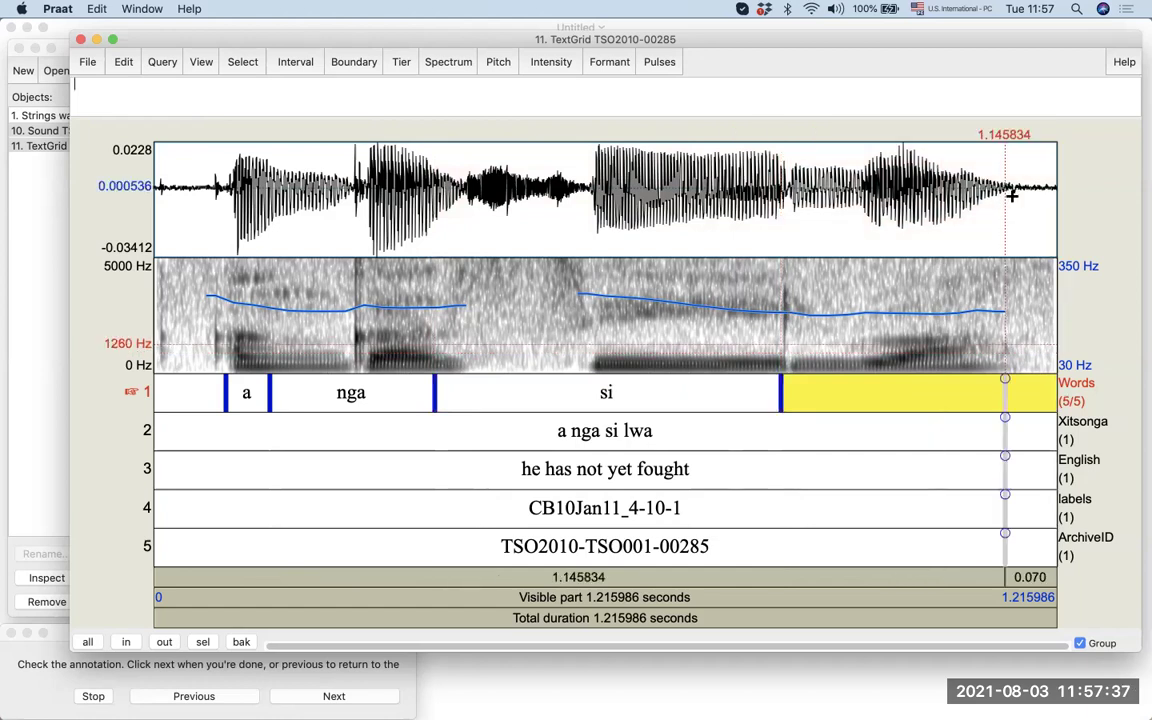
click(1009, 189)
click(1009, 379)
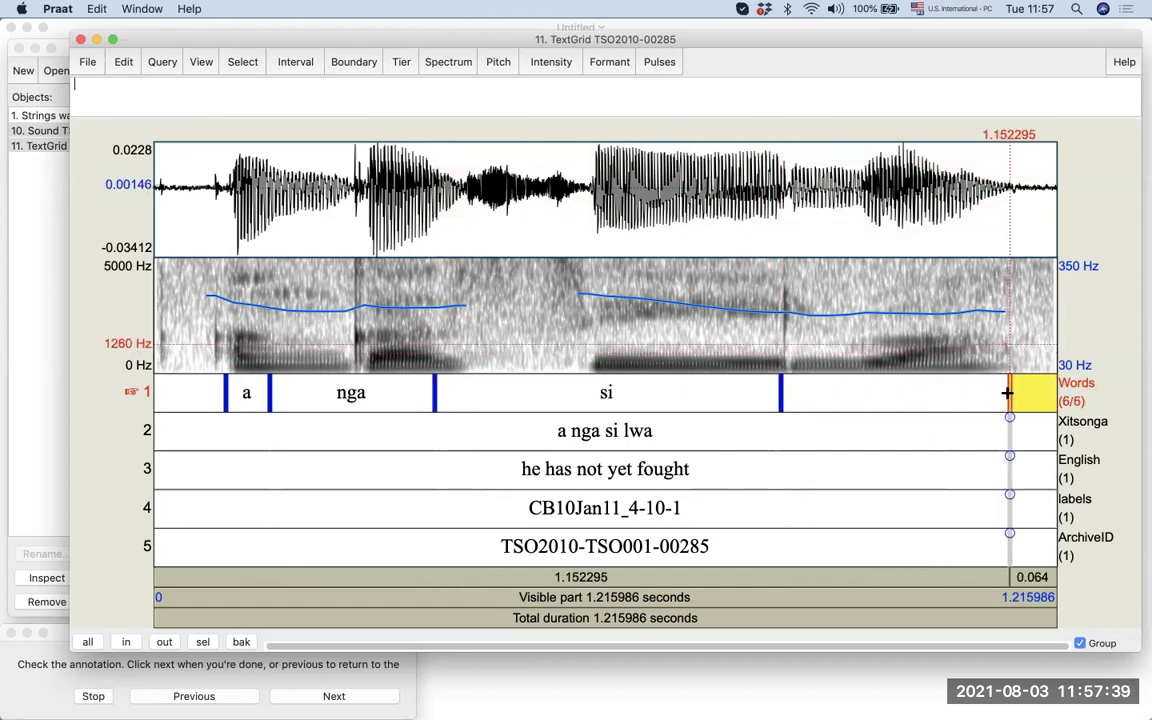
drag(1009, 393, 1009, 393)
click(953, 401)
text(lwa)
click(912, 414)
key(Tab)
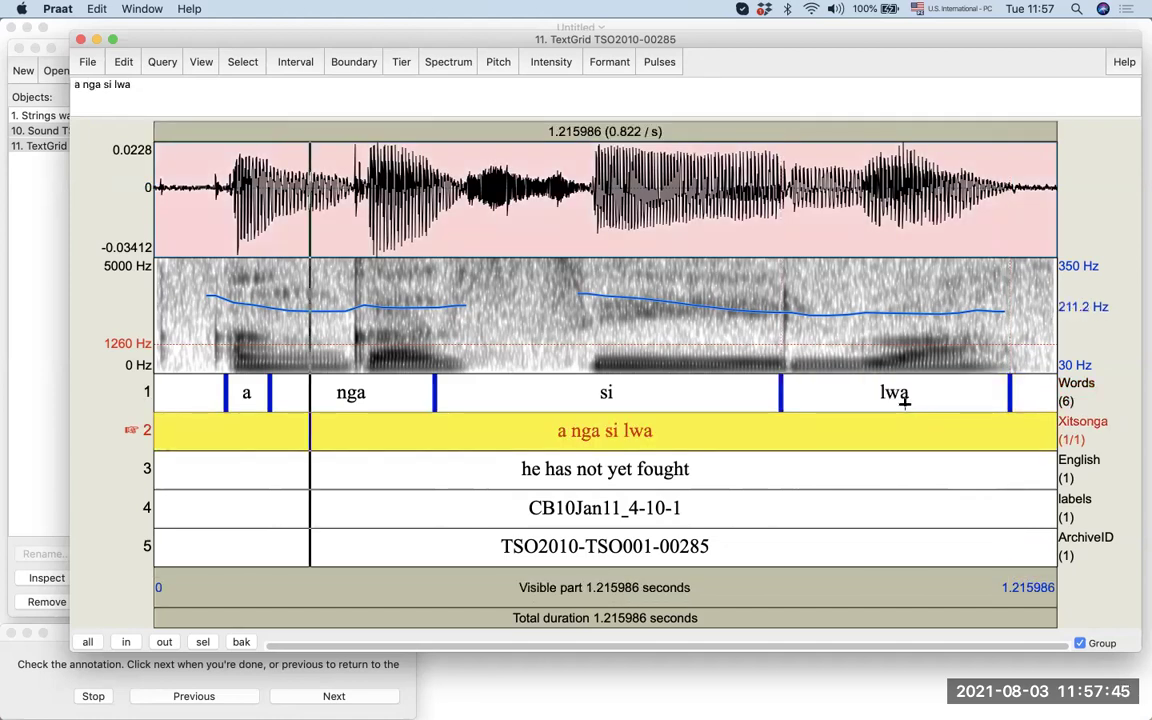
Step: Advance to file TSO2010-00286 and add a tier-1 boundary at 0.108009 s
click(247, 397)
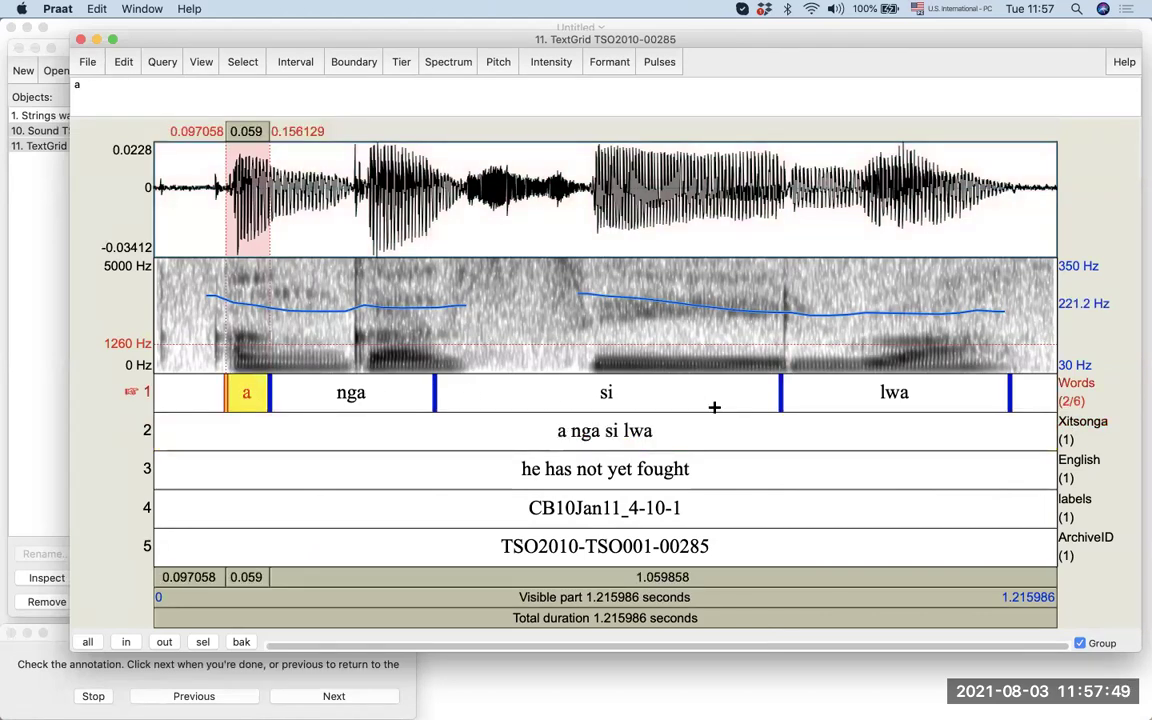
click(355, 697)
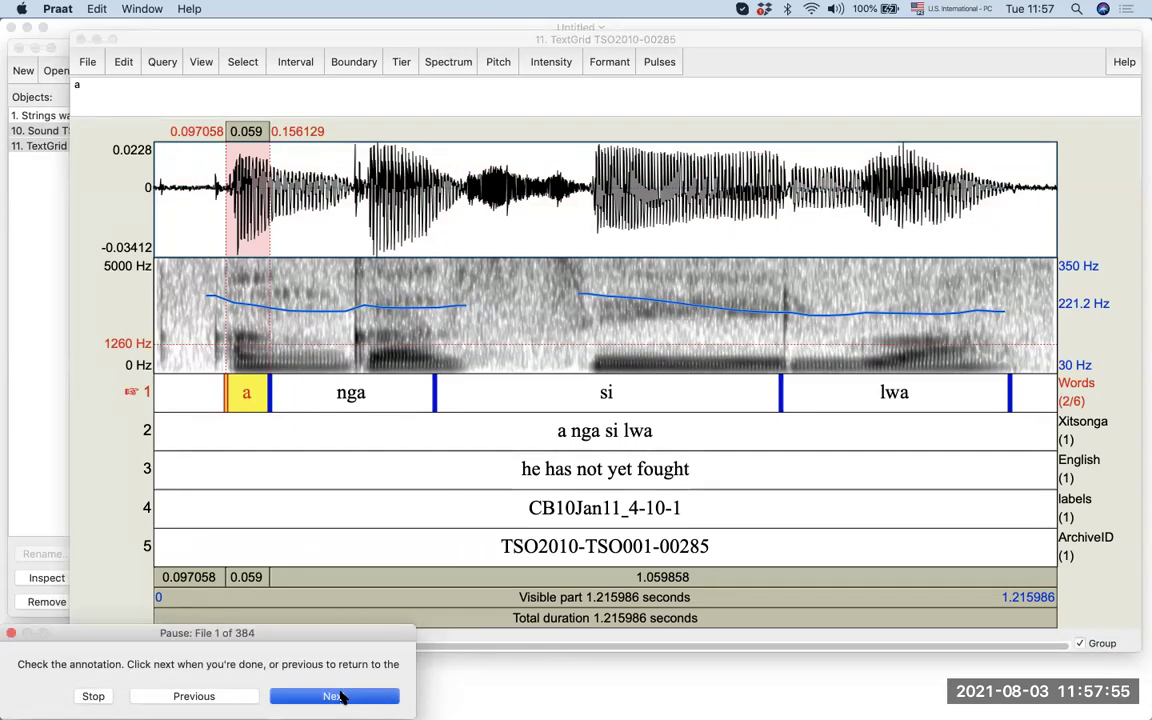
click(340, 697)
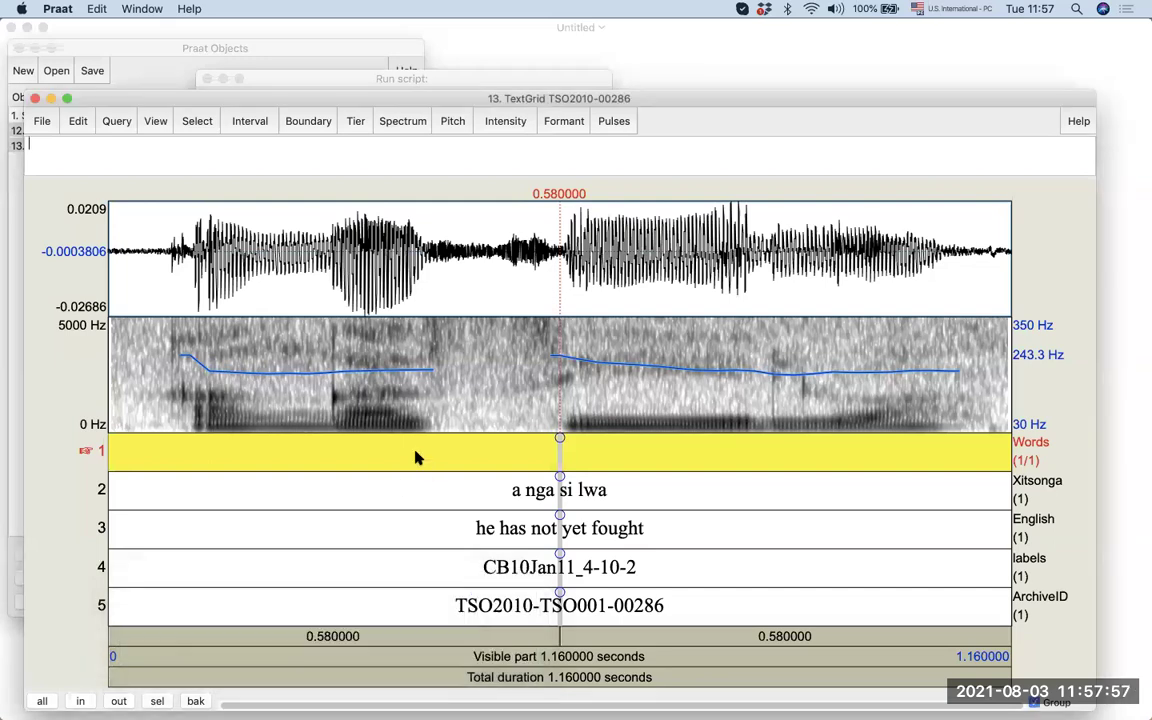
click(194, 423)
click(192, 440)
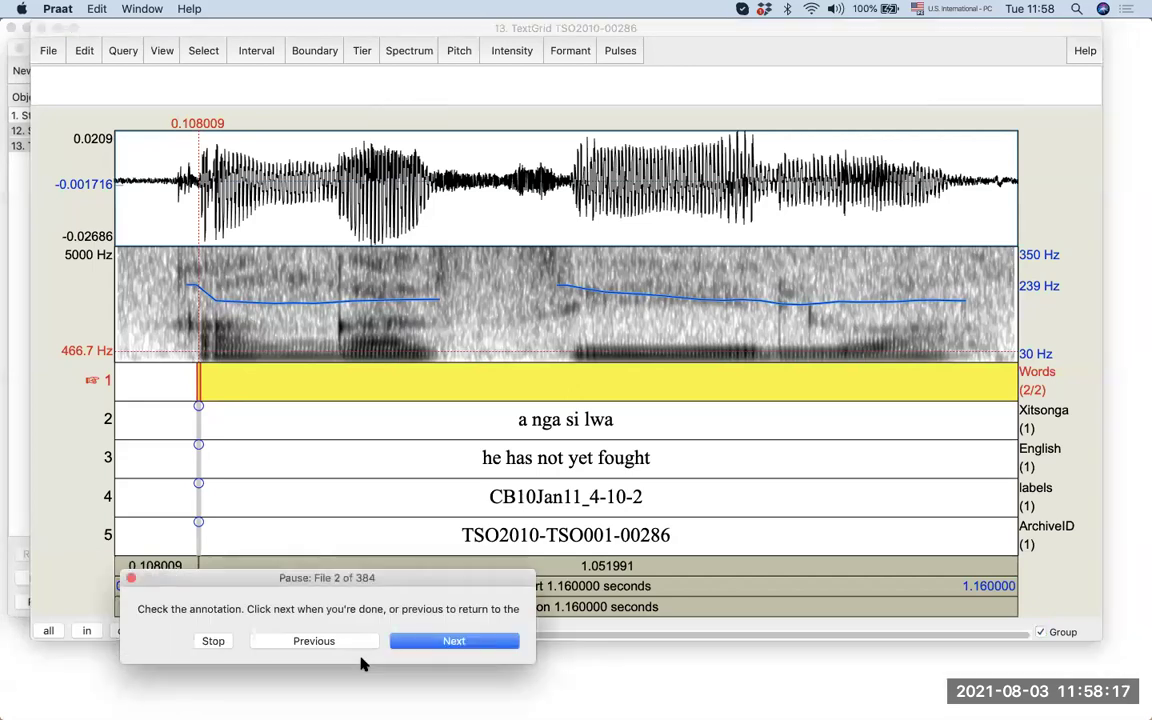
Step: Step the checker forward to file 4 of 384, then back to file 2
click(421, 641)
click(421, 641)
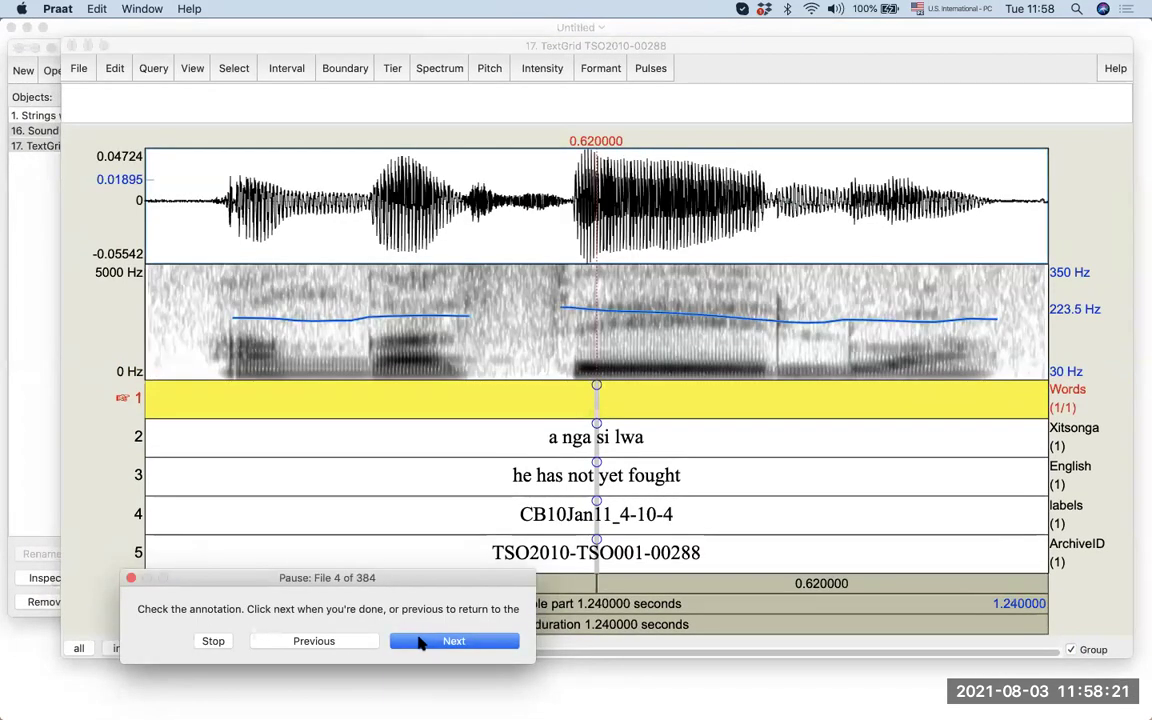
click(342, 641)
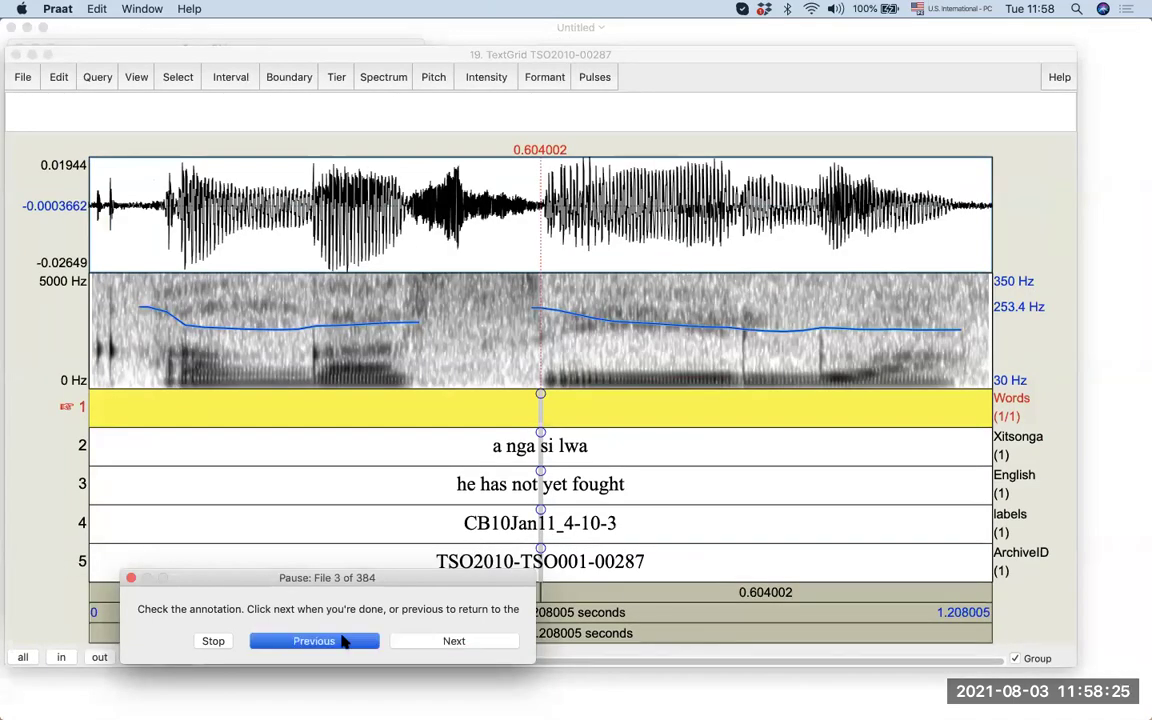
click(342, 641)
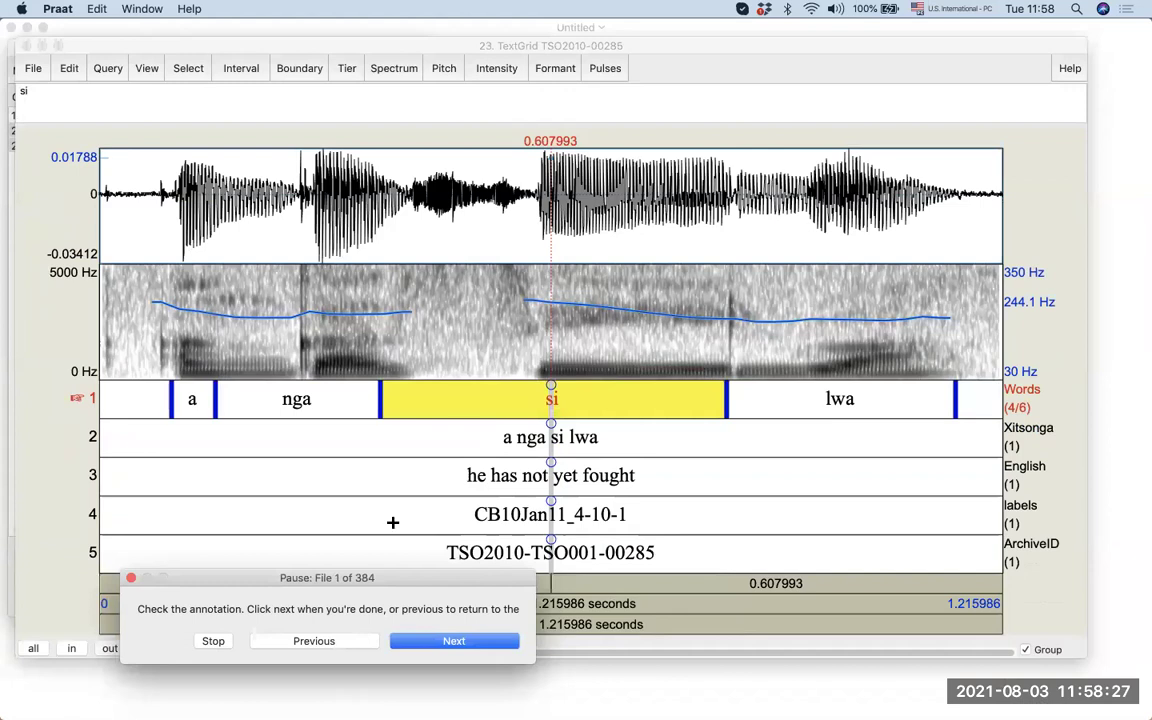